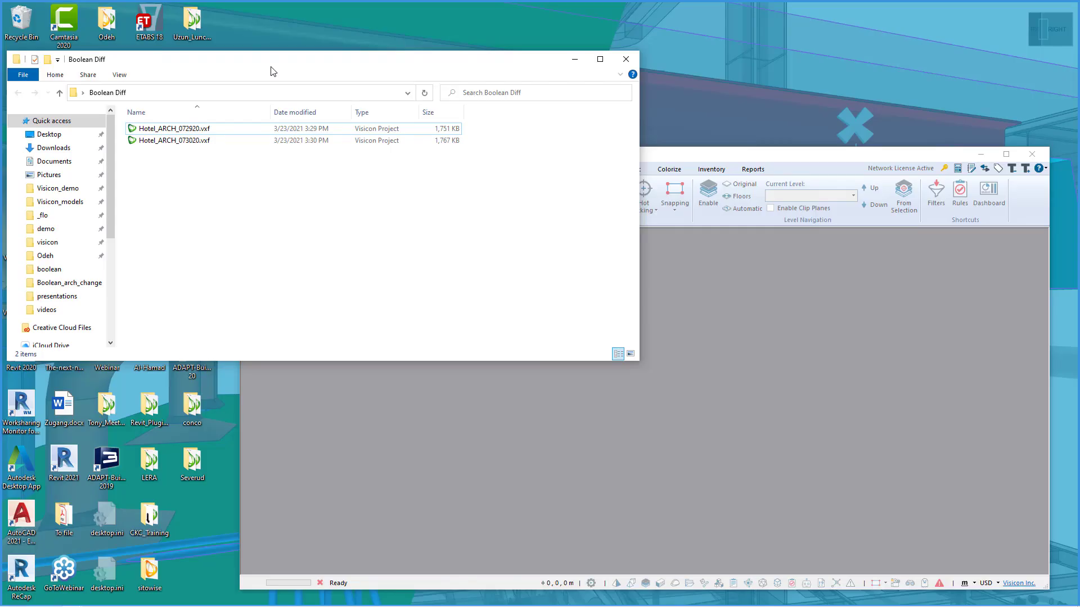
Step: Drag both Hotel_ARCH .vxf files into Visicon and dismiss the Synchronize Views prompt
click(169, 128)
shift+click(139, 141)
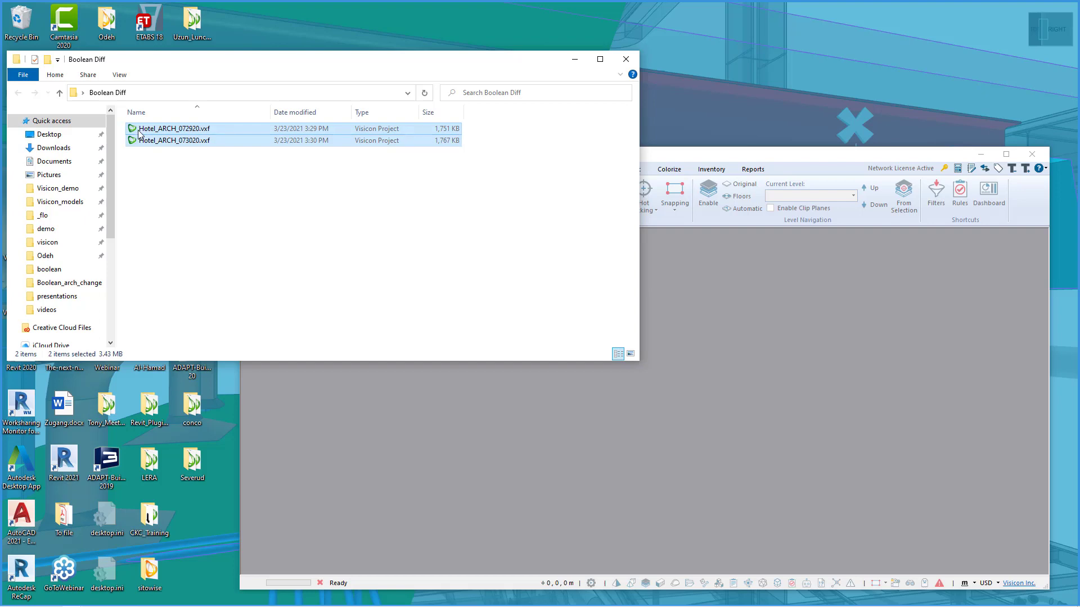
drag(139, 135, 688, 353)
click(602, 349)
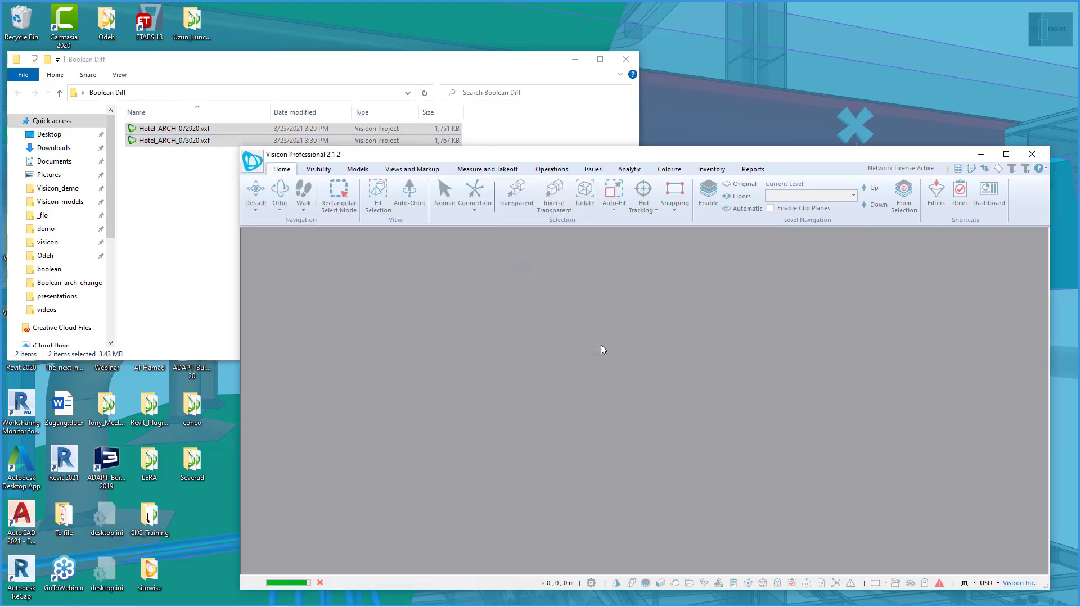
Step: Maximize the window and clear the colour of Revit Hotel Project Updated in Scenes/Models
click(1006, 154)
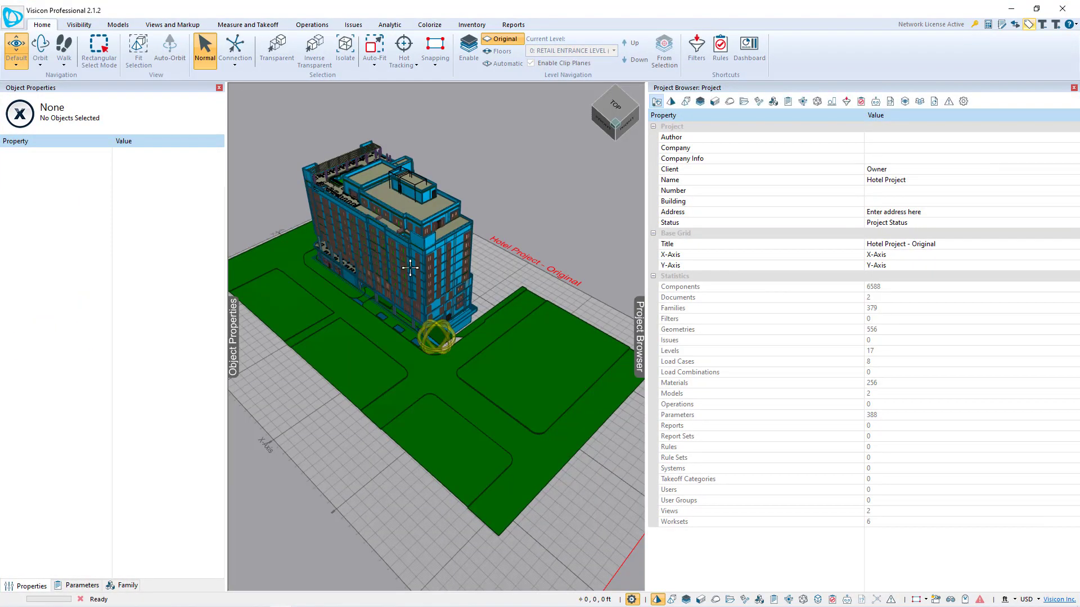
scroll(409, 267, up, 2)
scroll(410, 275, up, 2)
scroll(409, 282, up, 2)
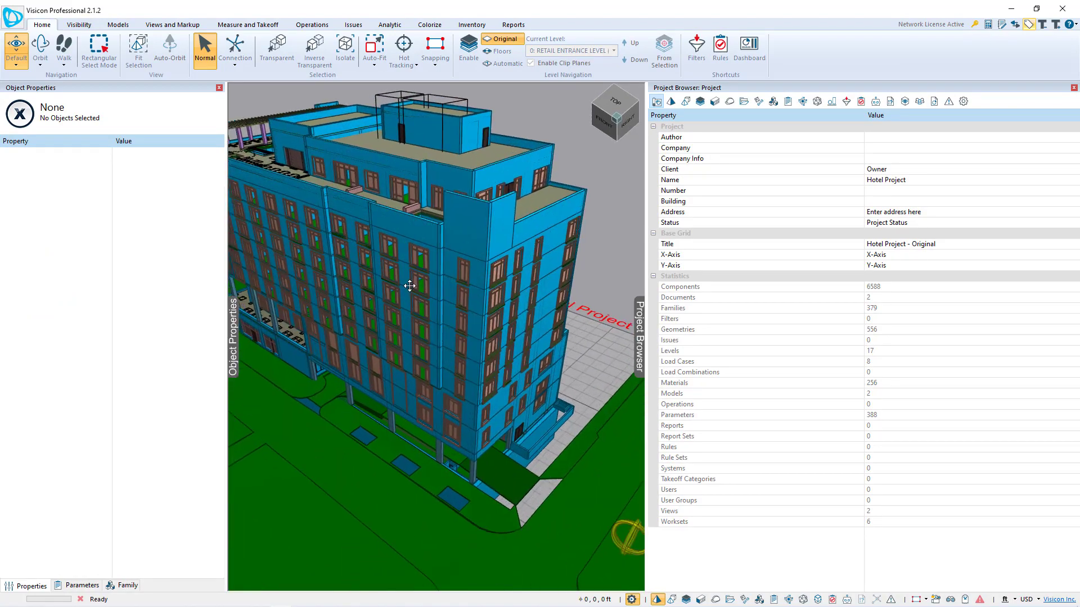
click(686, 101)
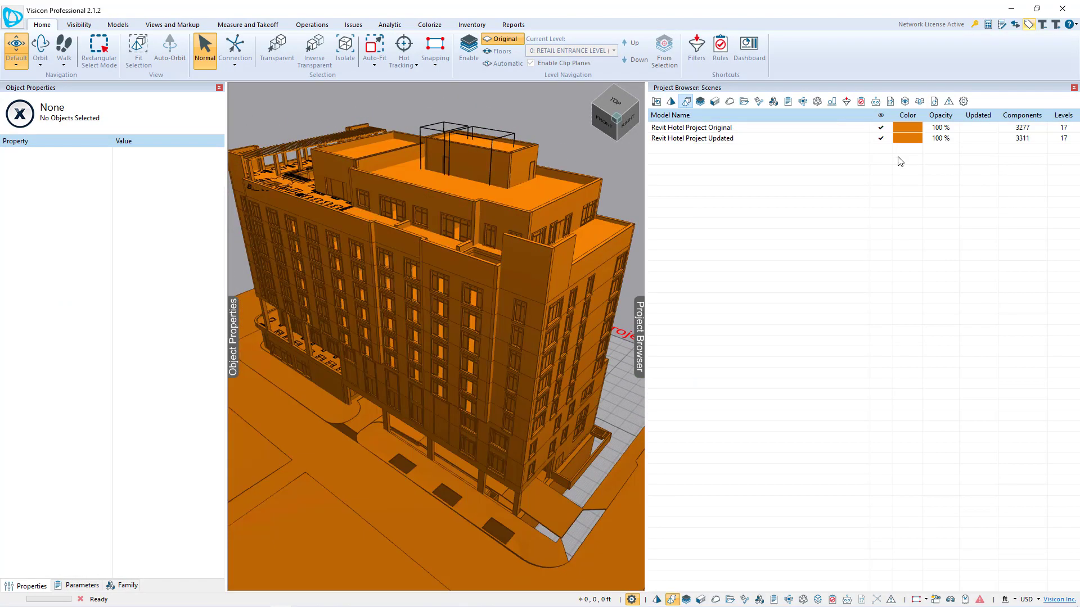
click(909, 141)
click(917, 160)
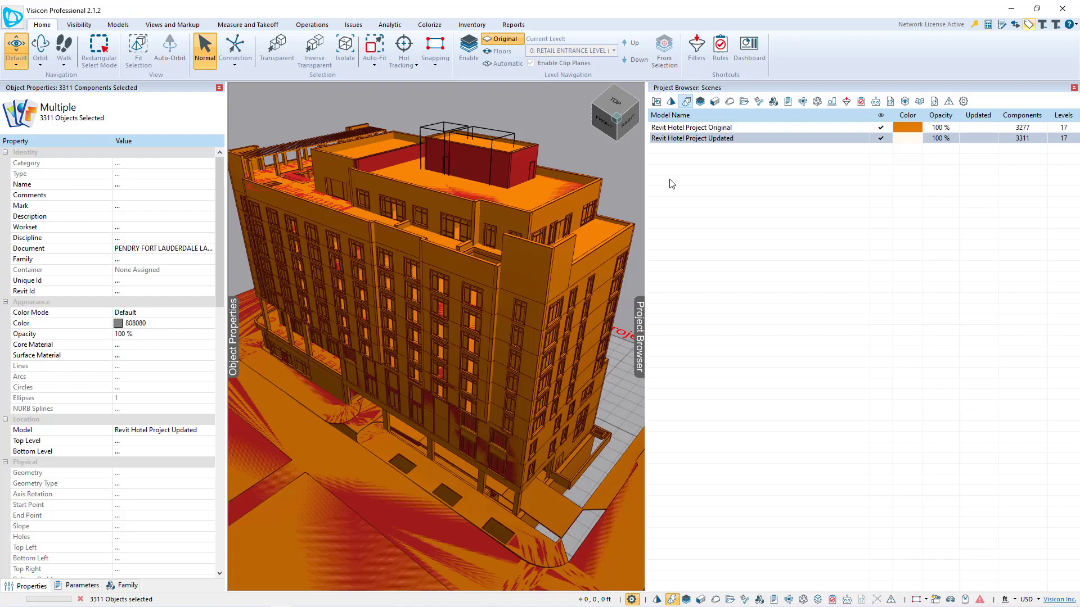
click(613, 180)
Step: Add a clip plane from an exterior wall, slide it through the building, then delete it
shift+middle_drag(598, 293, 509, 310)
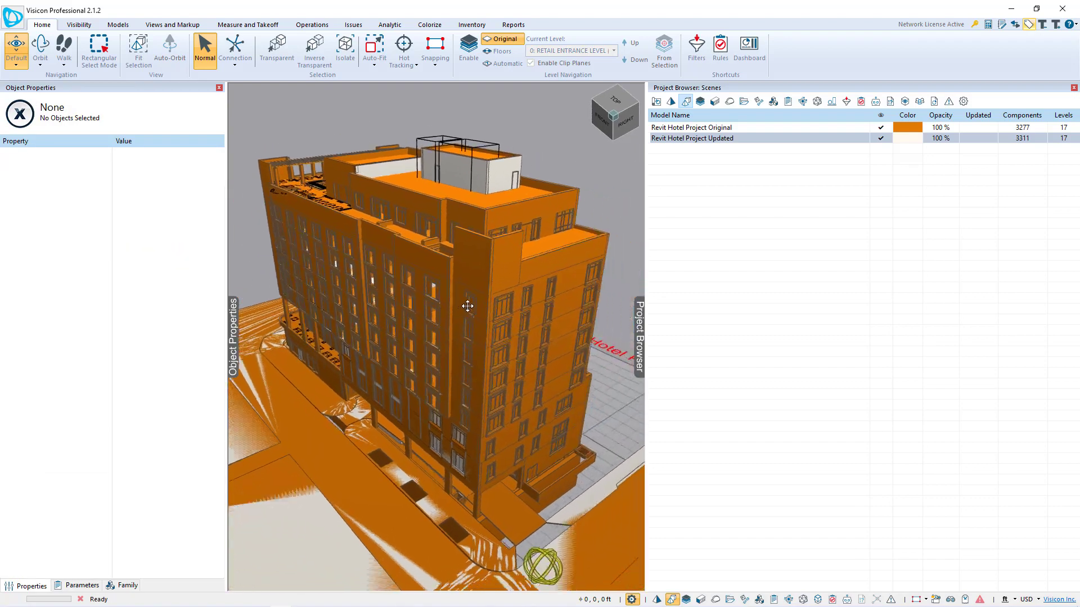
click(509, 309)
right_click(514, 311)
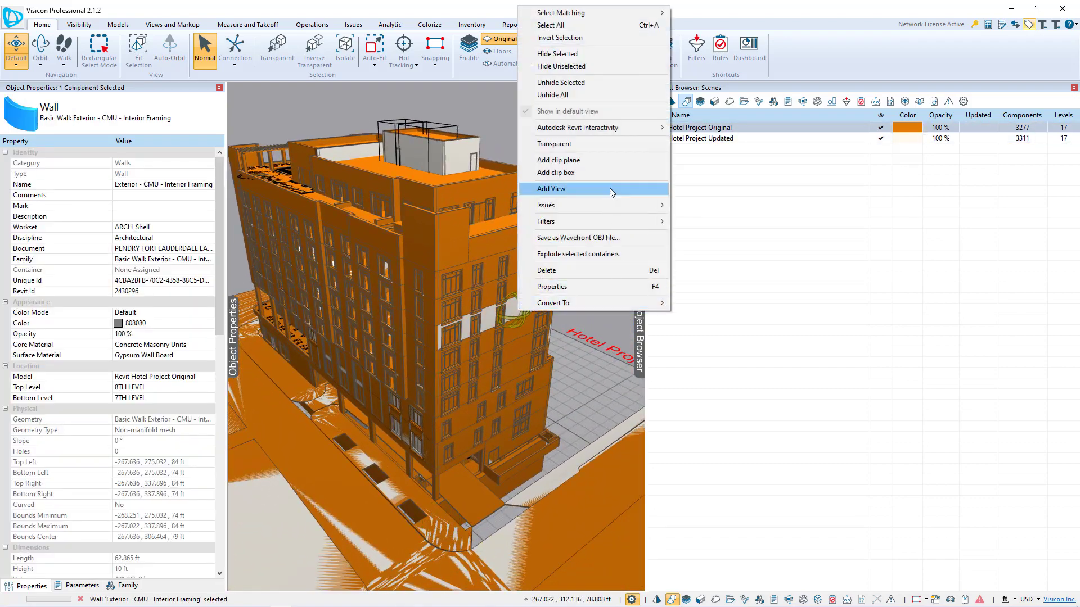
click(608, 164)
mouse_move(530, 318)
mouse_down()
mouse_move(416, 291)
mouse_move(484, 280)
mouse_up()
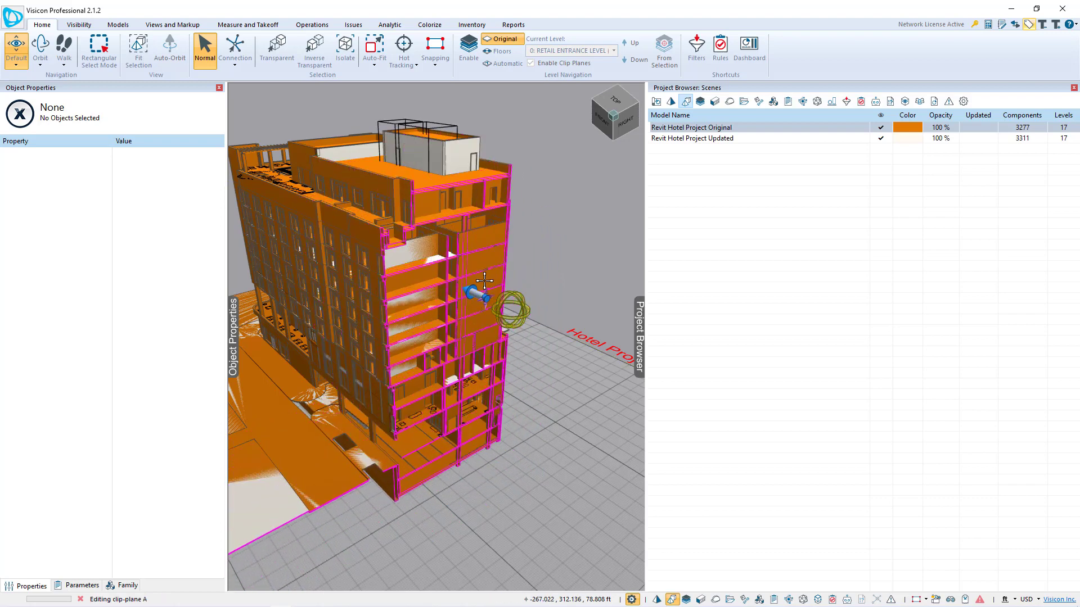
key(Delete)
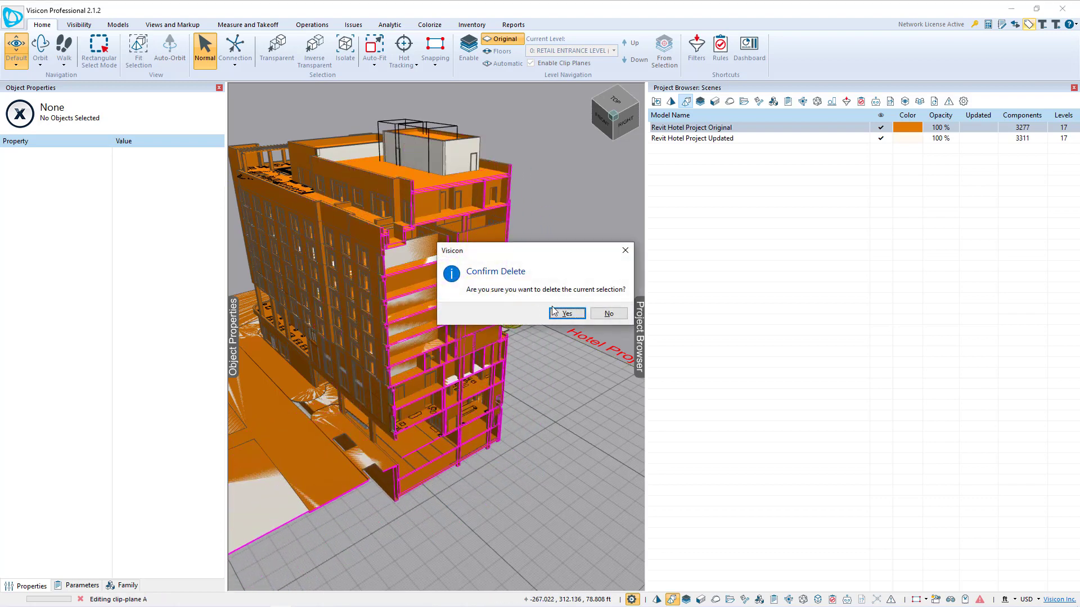
click(565, 314)
middle_drag(419, 343, 386, 321)
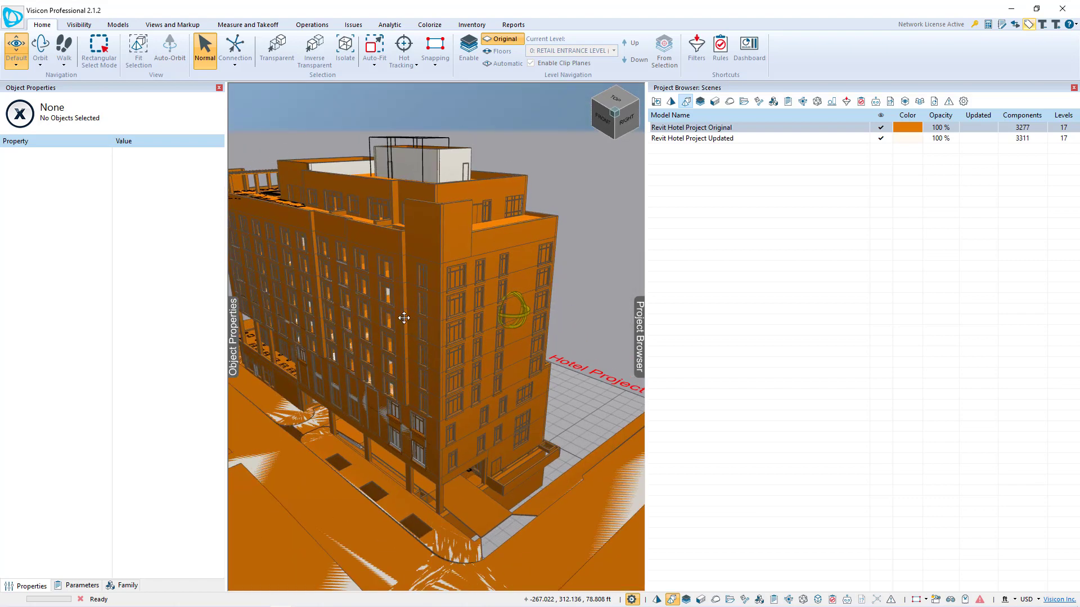
Step: Create a new Boolean Difference operation with Mode set to Solid Volume
click(312, 25)
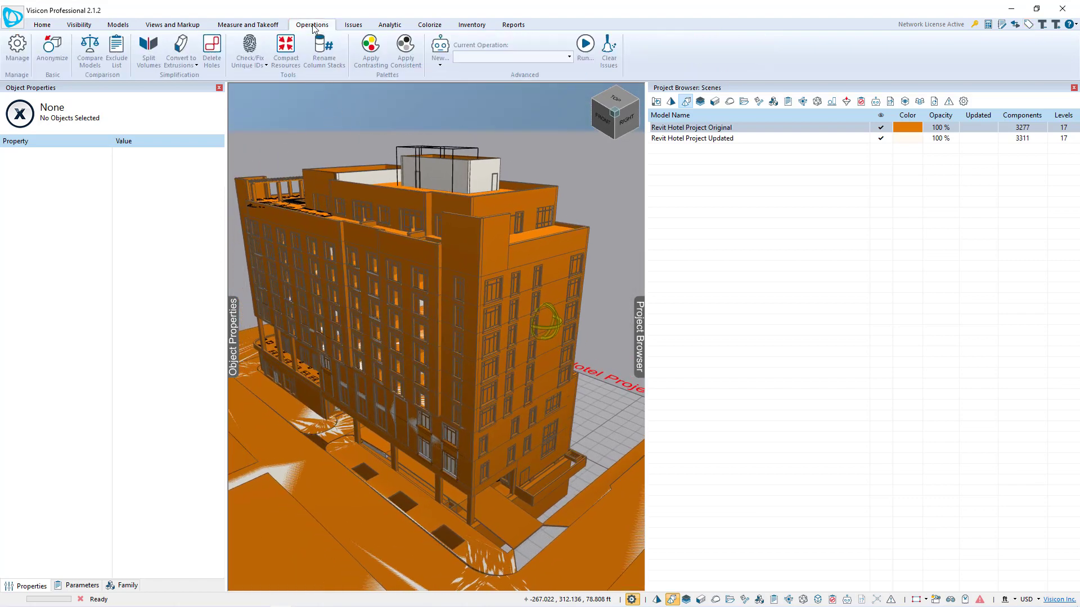
click(439, 50)
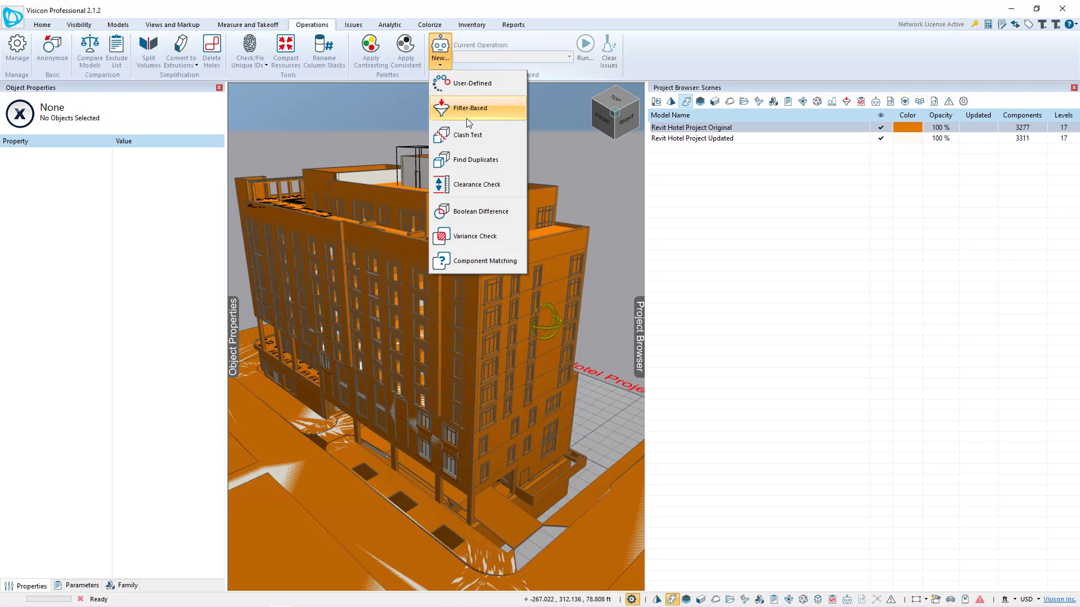
click(487, 214)
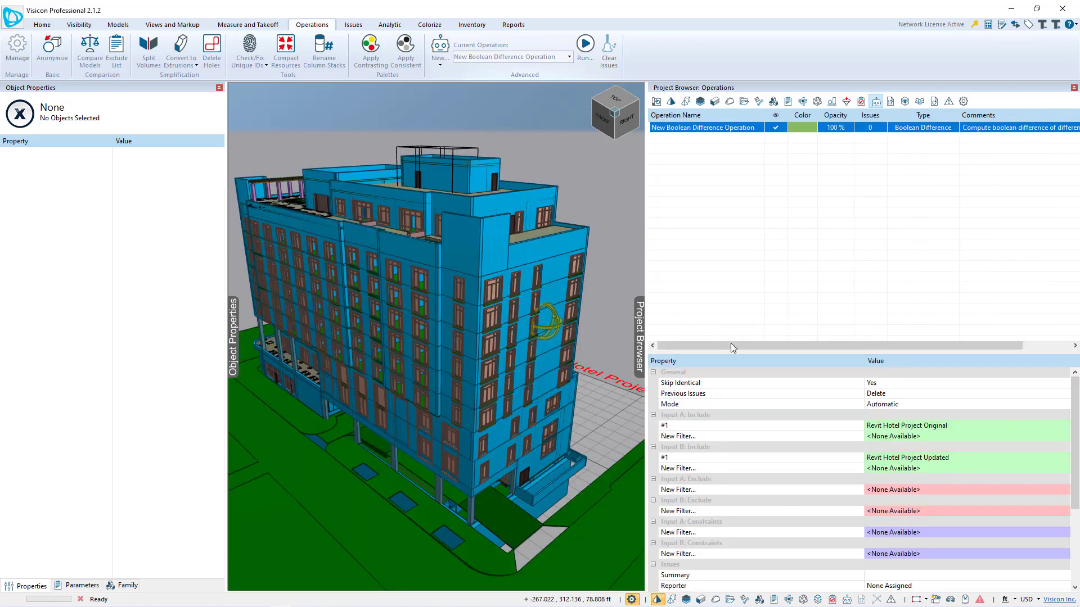
drag(730, 344, 724, 182)
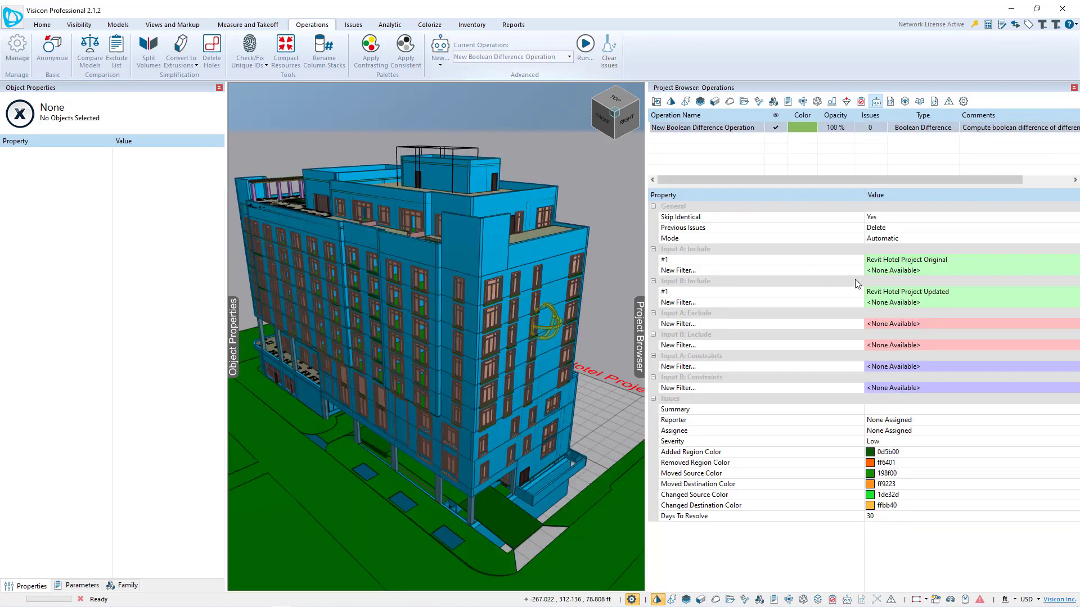
click(942, 240)
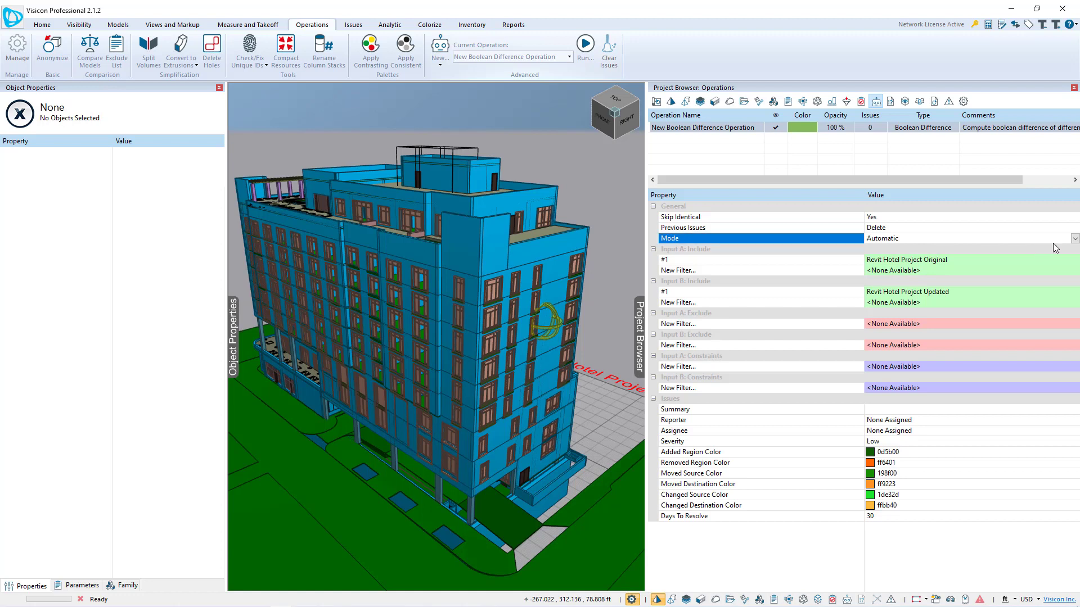
click(1075, 240)
click(956, 273)
Step: Check Inputs A and B, run the operation, and close the 204-issue results summary
click(978, 262)
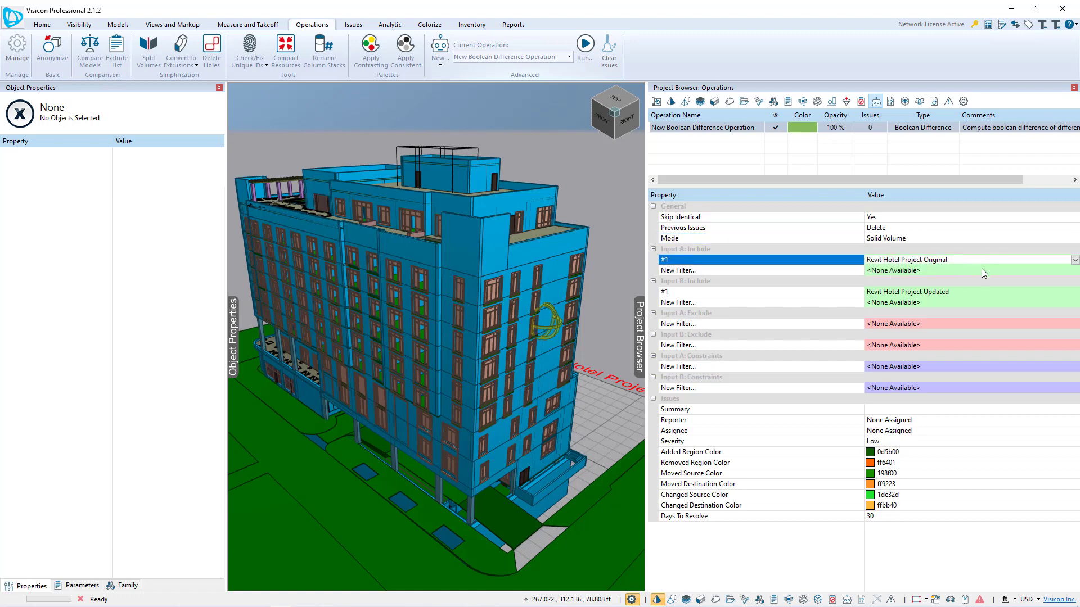
click(976, 293)
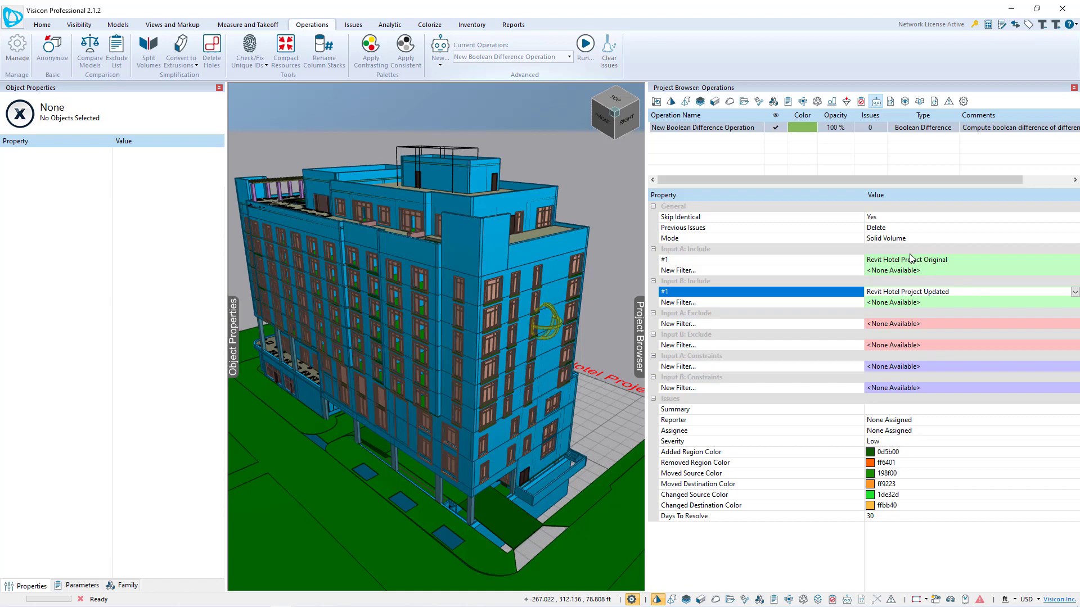
click(588, 53)
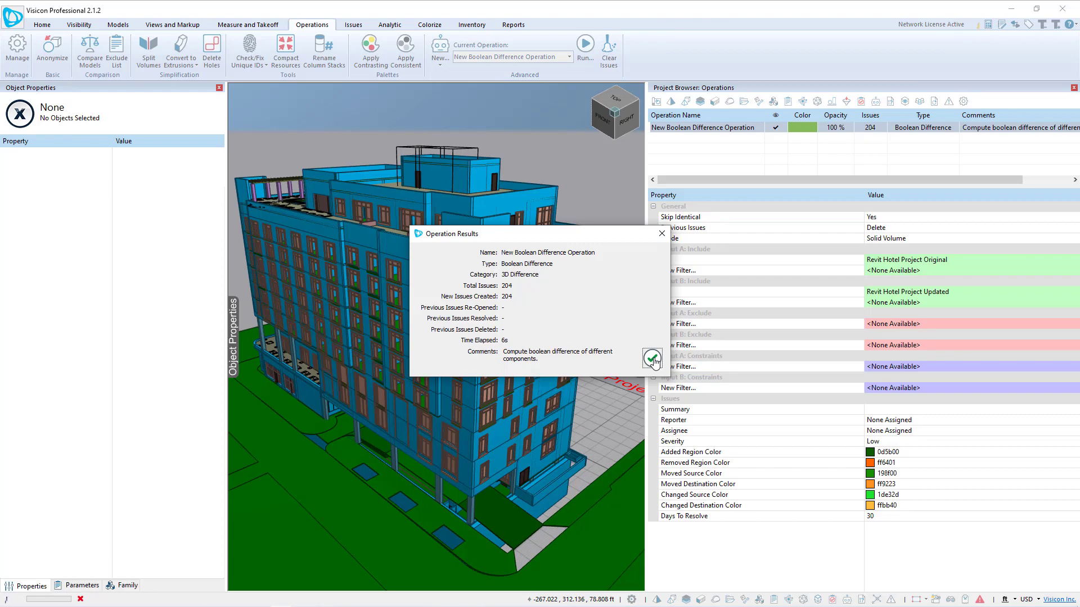
click(652, 360)
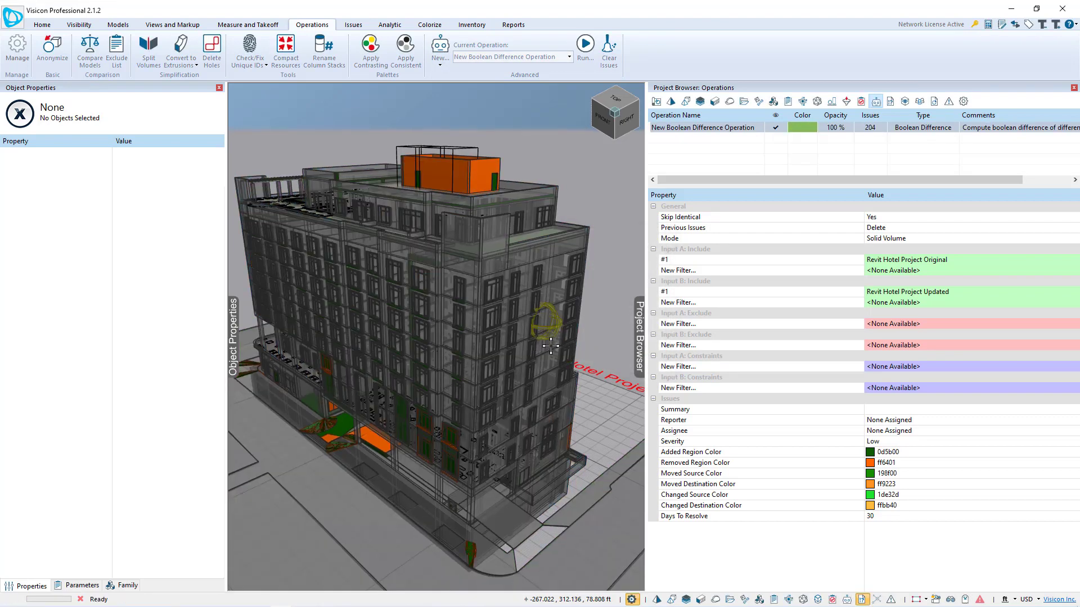
Step: Orbit the hotel and inspect wall properties, then bring up the Issues tools
mouse_move(546, 353)
middle_down()
mouse_move(580, 308)
mouse_move(476, 305)
mouse_move(471, 344)
mouse_move(523, 347)
middle_up()
click(477, 306)
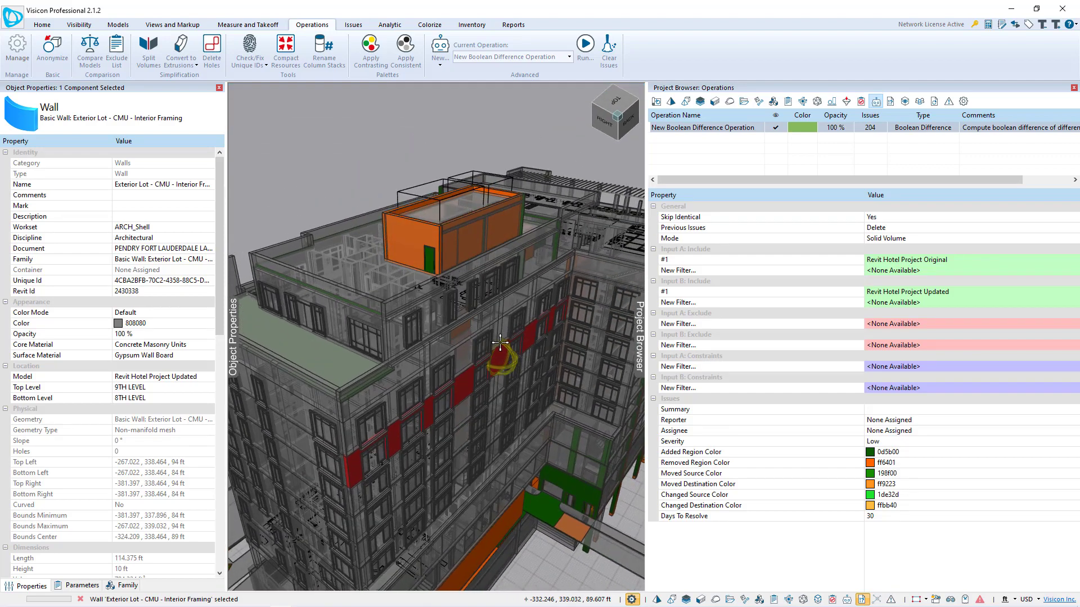
middle_drag(482, 362, 477, 304)
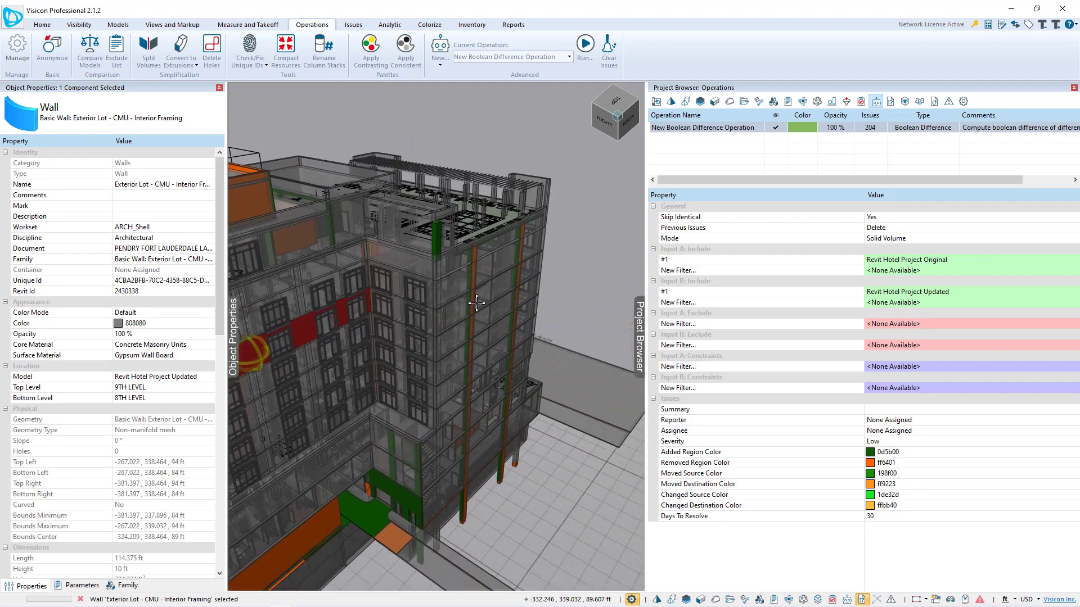
scroll(472, 246, up, 1)
scroll(473, 245, up, 2)
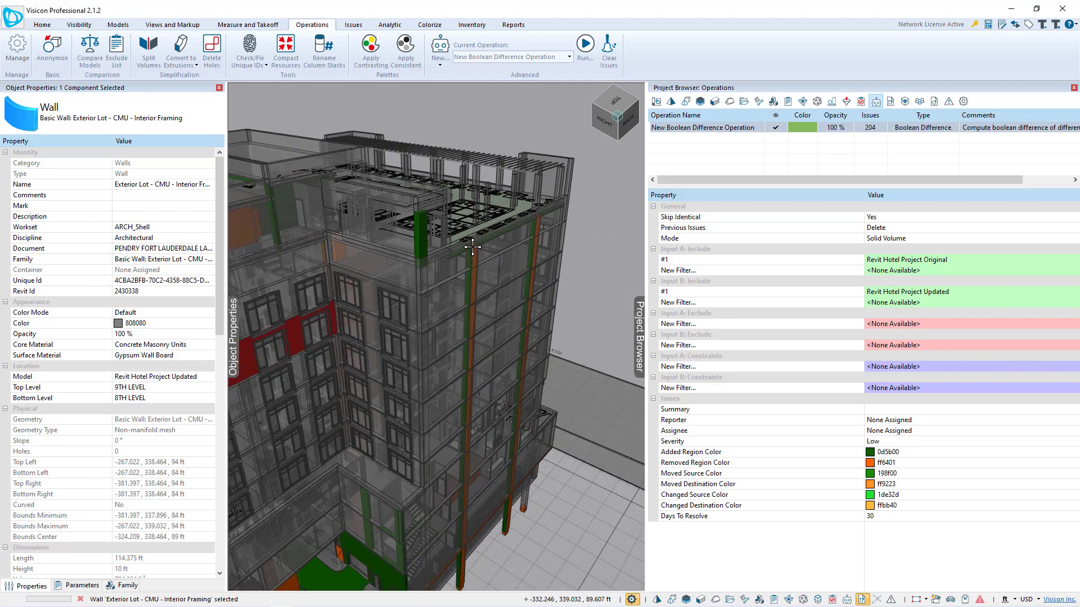
scroll(473, 246, up, 2)
scroll(473, 246, up, 3)
scroll(473, 246, up, 2)
scroll(476, 244, up, 2)
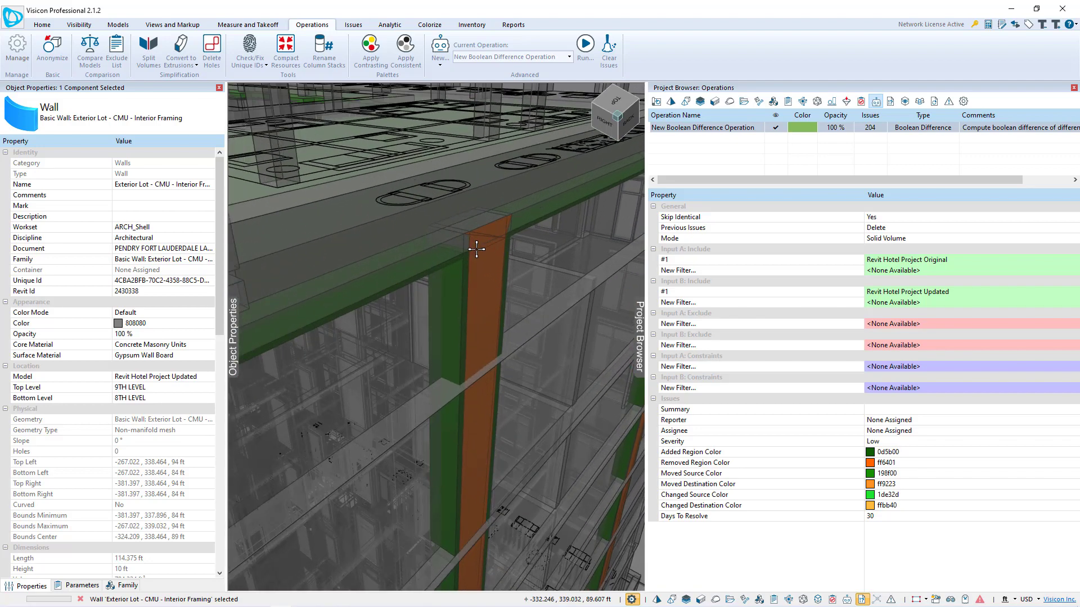
click(483, 240)
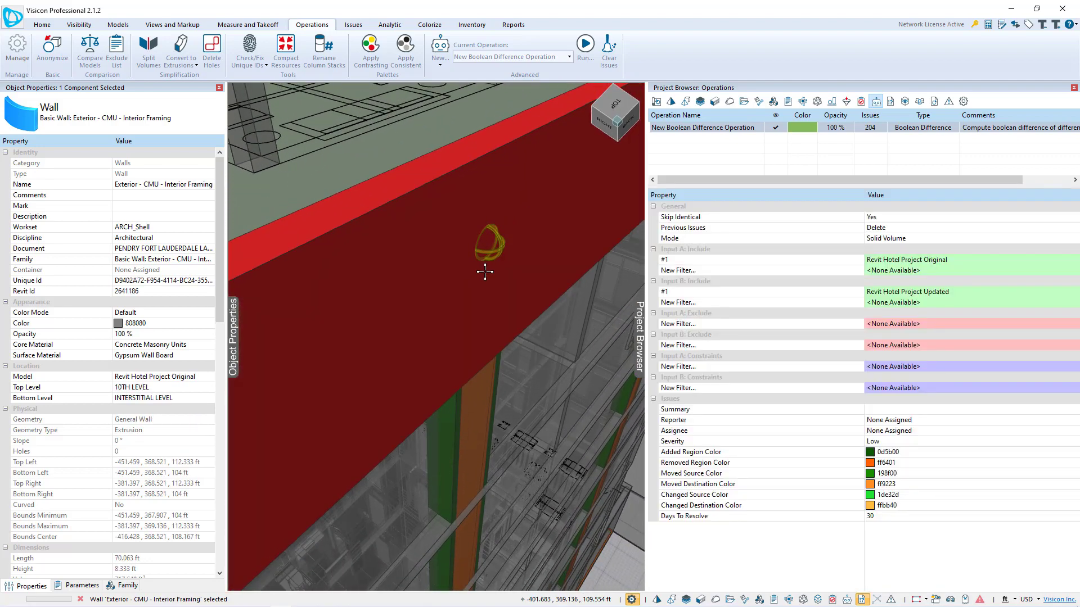
key(Escape)
mouse_move(488, 282)
middle_down()
mouse_move(484, 340)
mouse_move(492, 306)
middle_up()
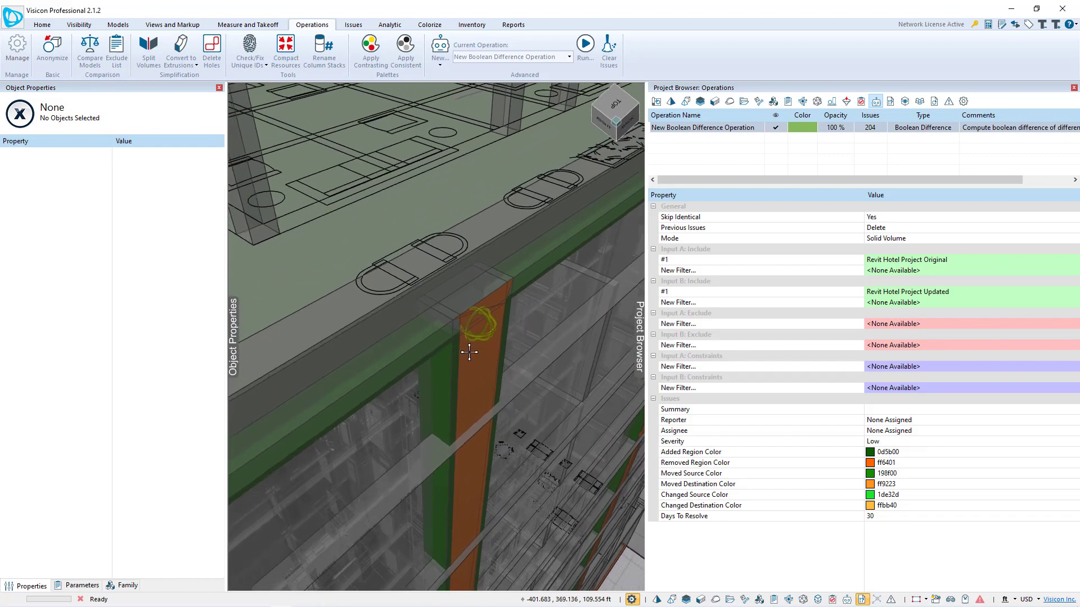
shift+middle_drag(567, 329, 329, 316)
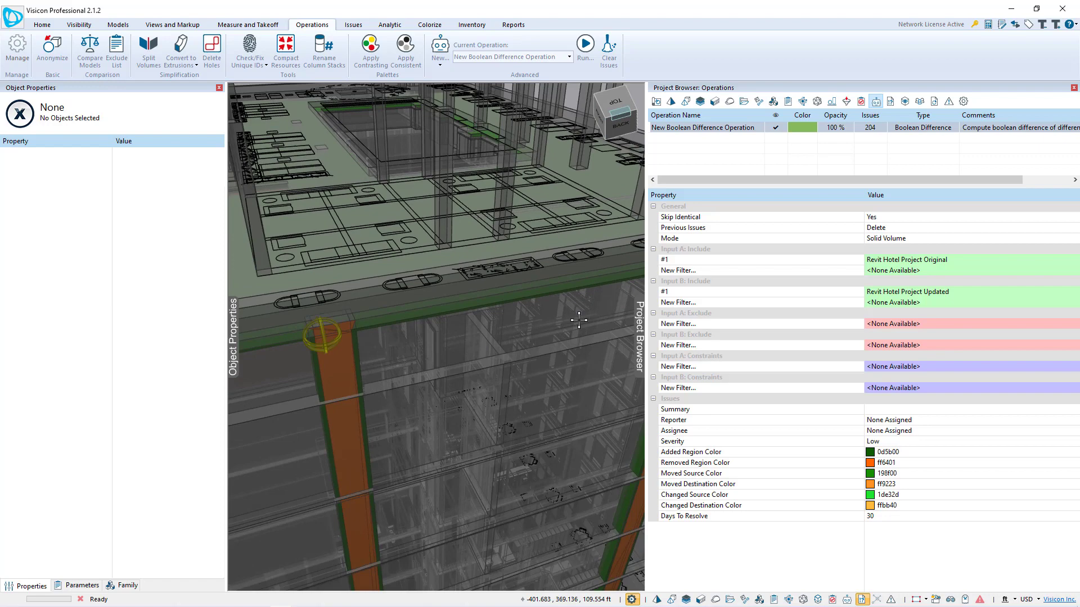
shift+middle_drag(580, 320, 538, 272)
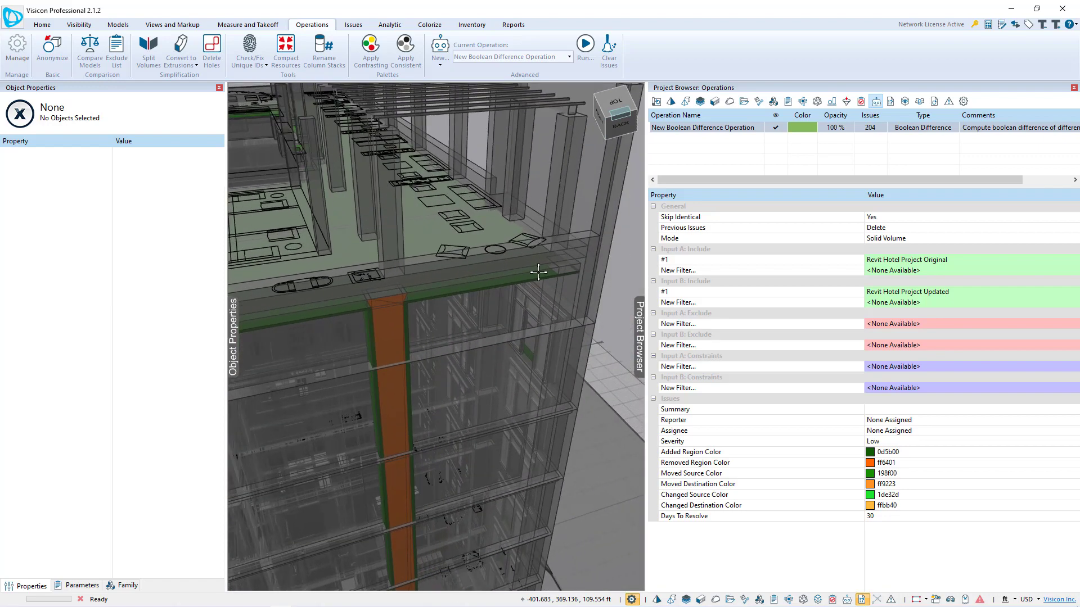
scroll(538, 272, up, 3)
scroll(535, 277, up, 3)
scroll(451, 316, up, 2)
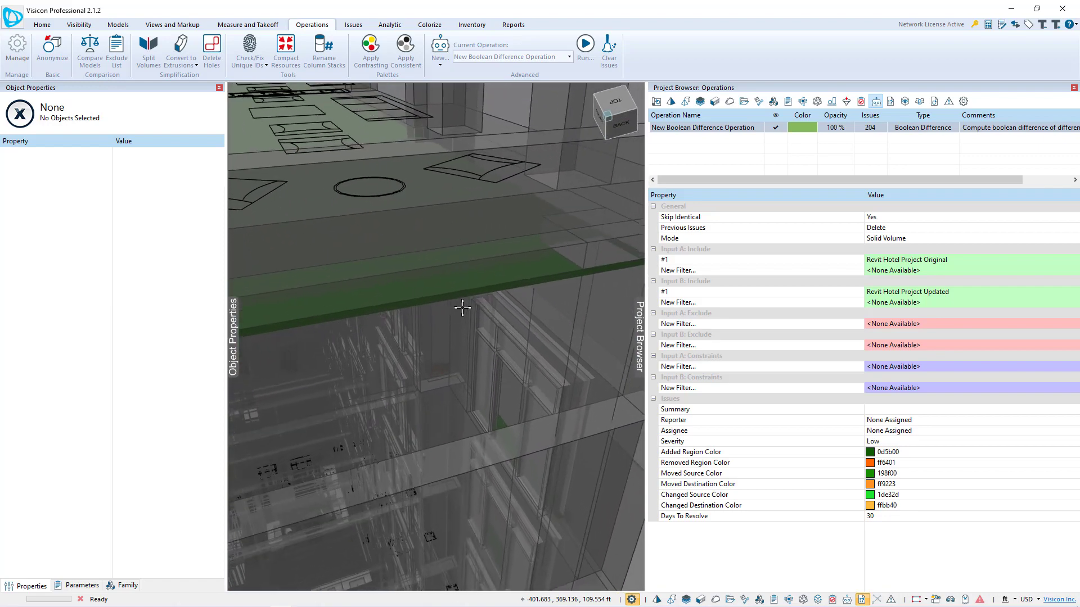
scroll(462, 297, down, 2)
scroll(456, 301, down, 2)
scroll(446, 318, down, 2)
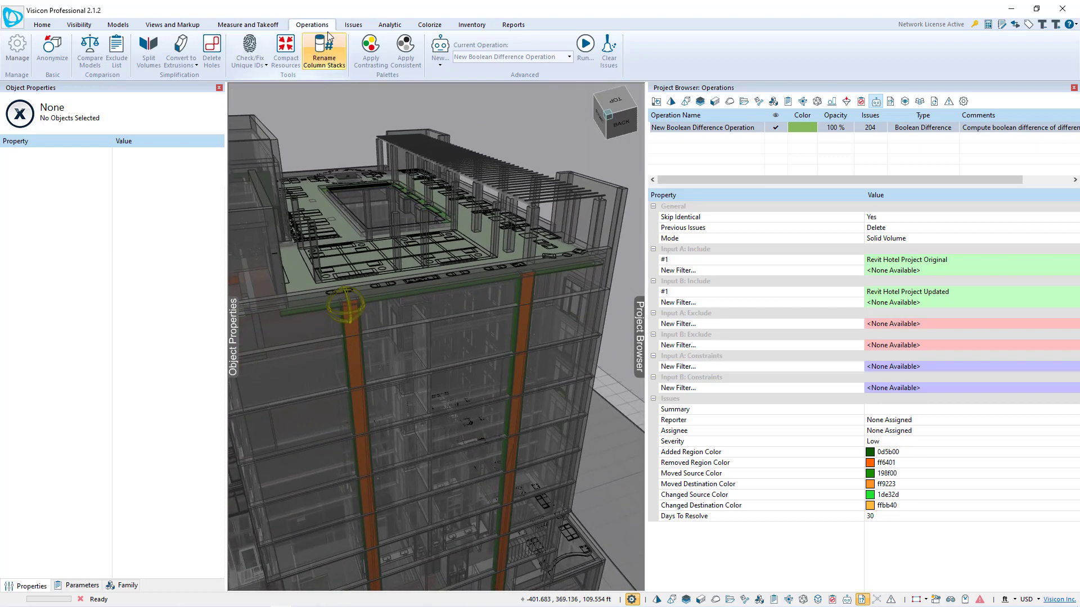
click(353, 24)
Step: Show Issues Only, orbit the isolated issues, and inspect then deselect removed region D02
click(541, 52)
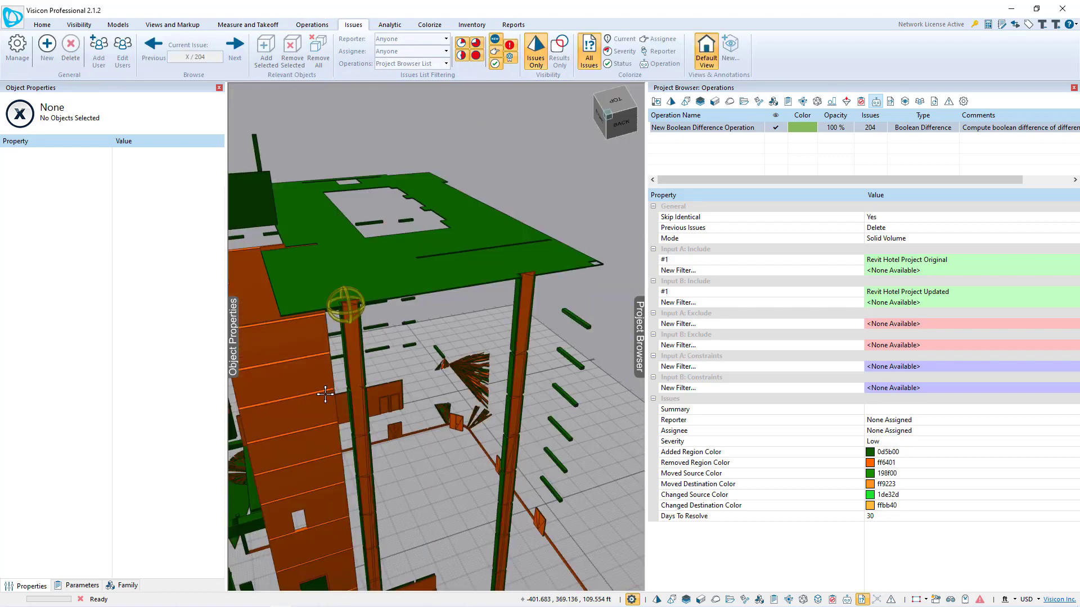
drag(352, 384, 470, 353)
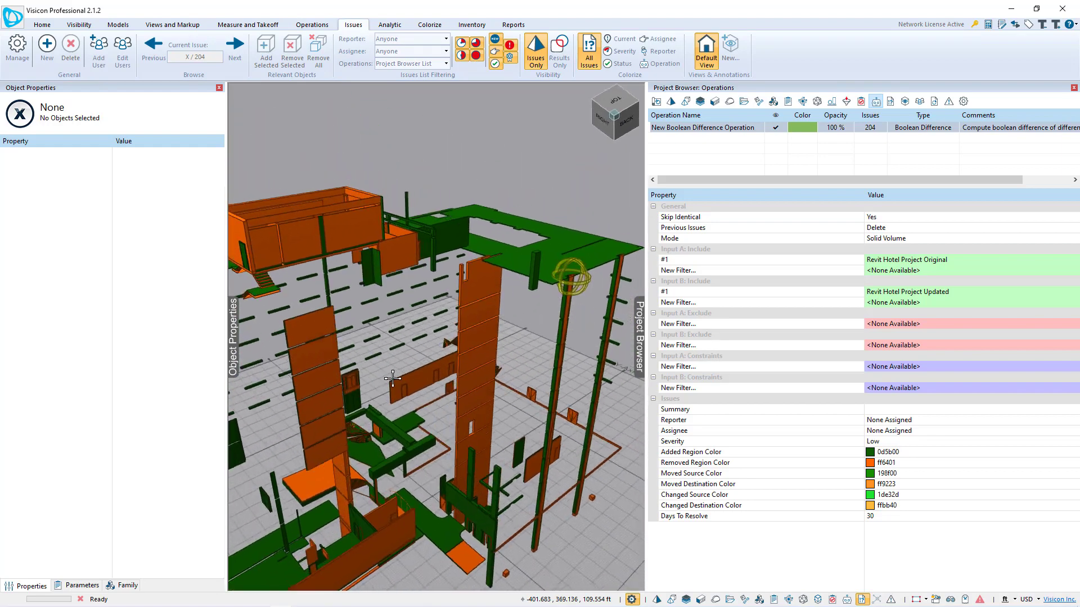
drag(470, 352, 419, 360)
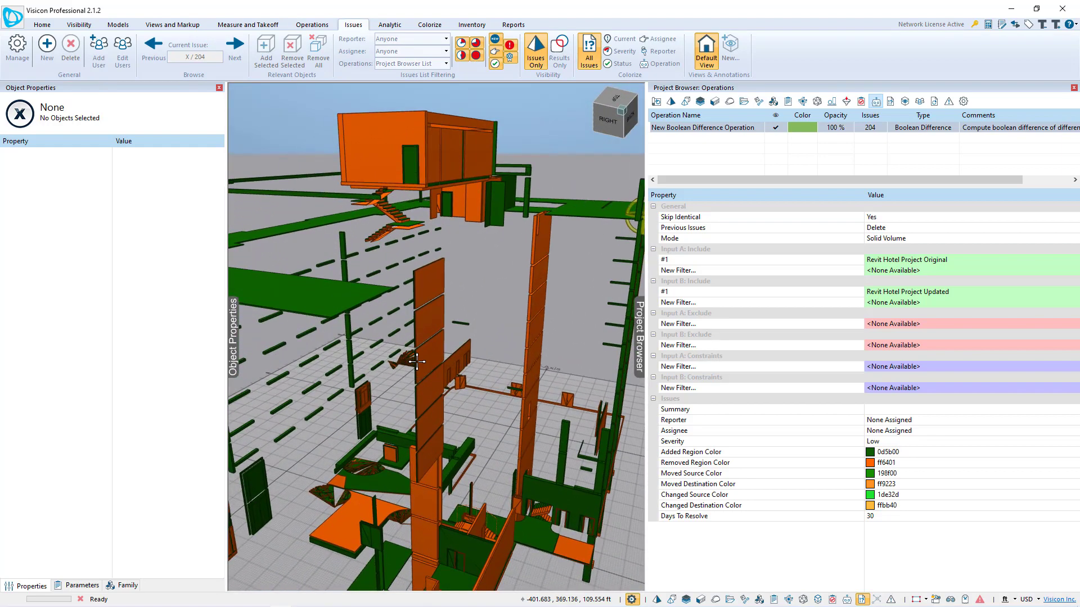
click(419, 360)
scroll(419, 360, up, 2)
scroll(419, 361, up, 2)
scroll(418, 361, up, 2)
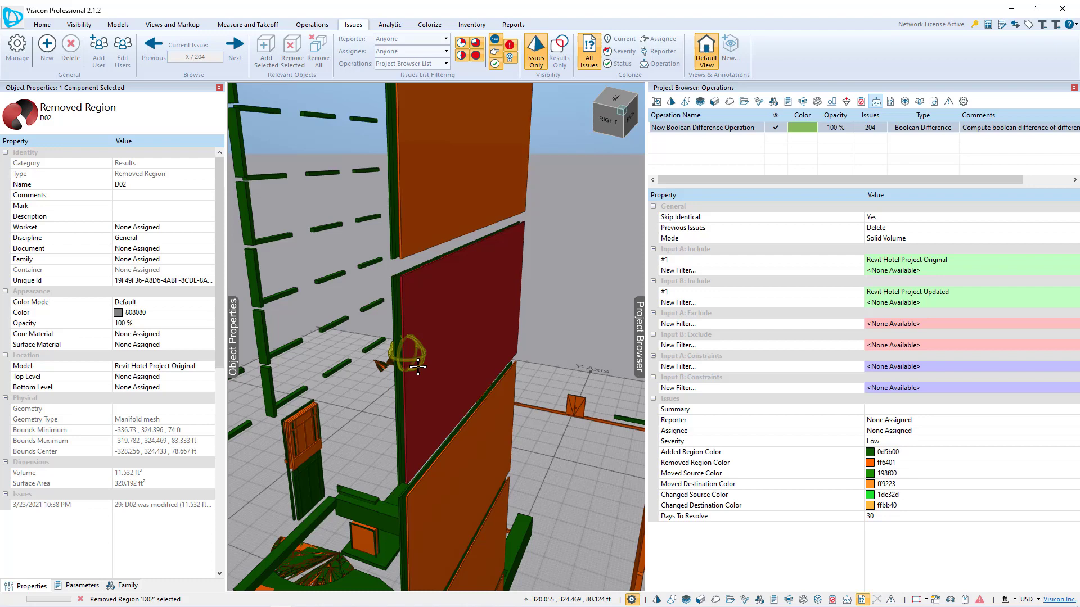
scroll(417, 362, up, 1)
click(417, 362)
mouse_move(417, 363)
mouse_down()
mouse_move(488, 369)
mouse_move(485, 352)
mouse_move(458, 352)
mouse_move(451, 364)
mouse_move(423, 302)
mouse_move(362, 264)
mouse_up()
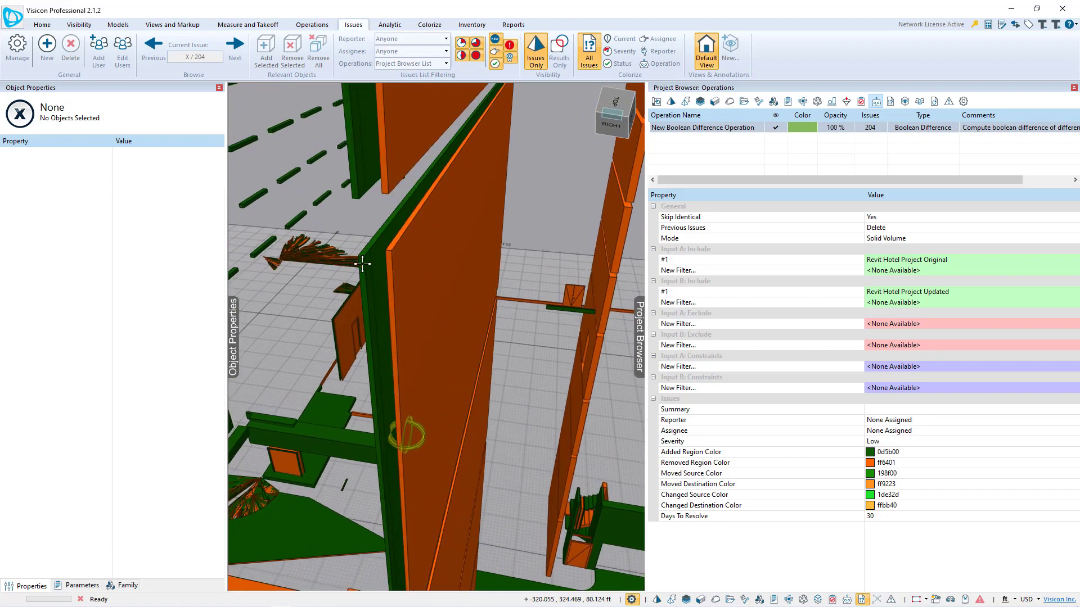
drag(399, 276, 442, 280)
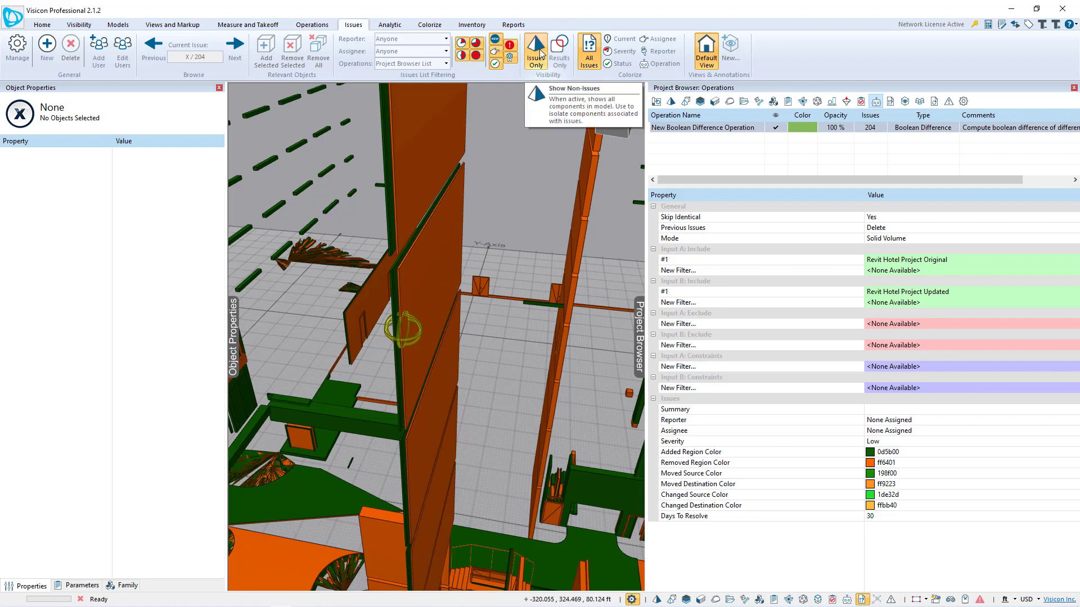
Step: Show the non-issue components again, reset to the Home building view, and orbit
click(540, 53)
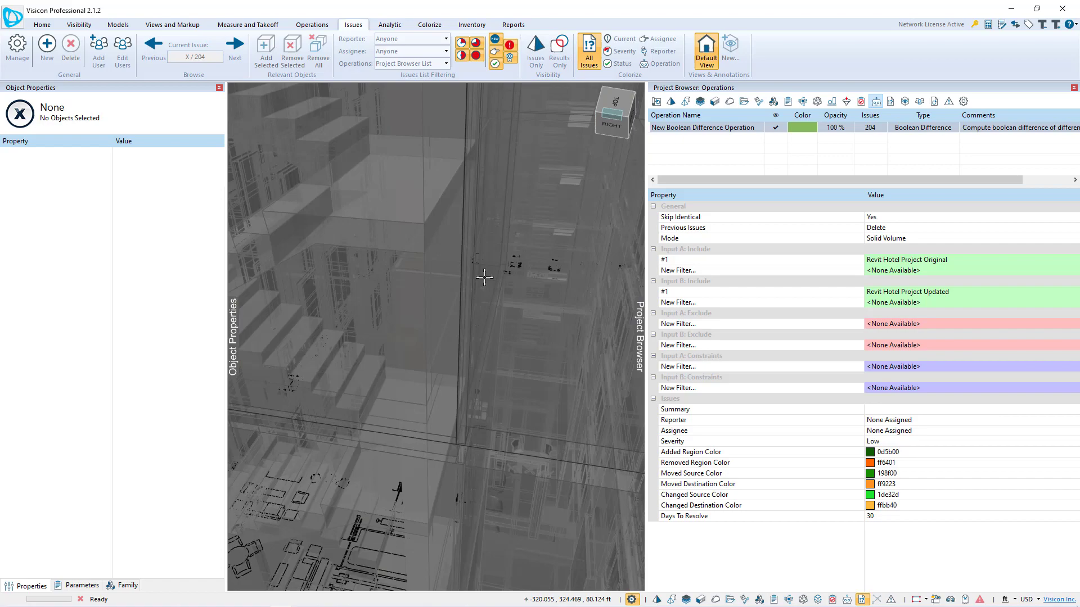
scroll(487, 337, up, 5)
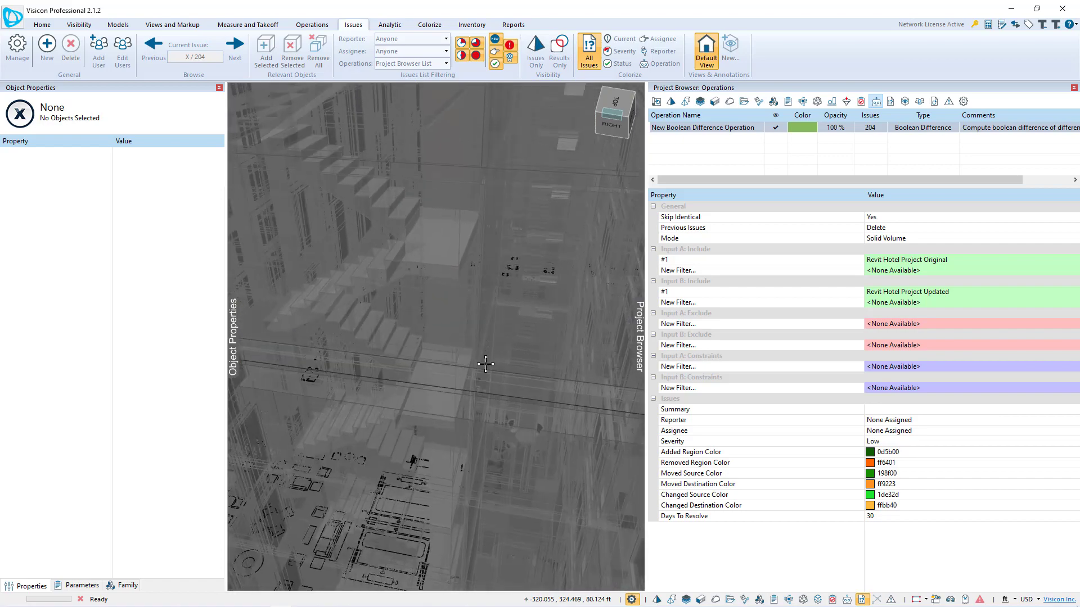
key(Home)
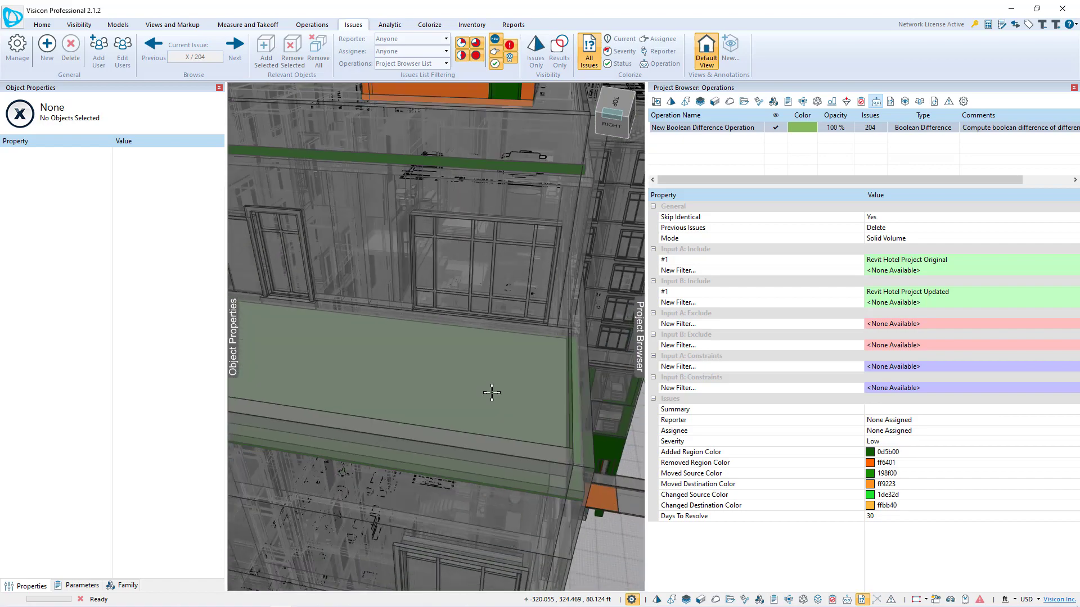
drag(402, 377, 506, 359)
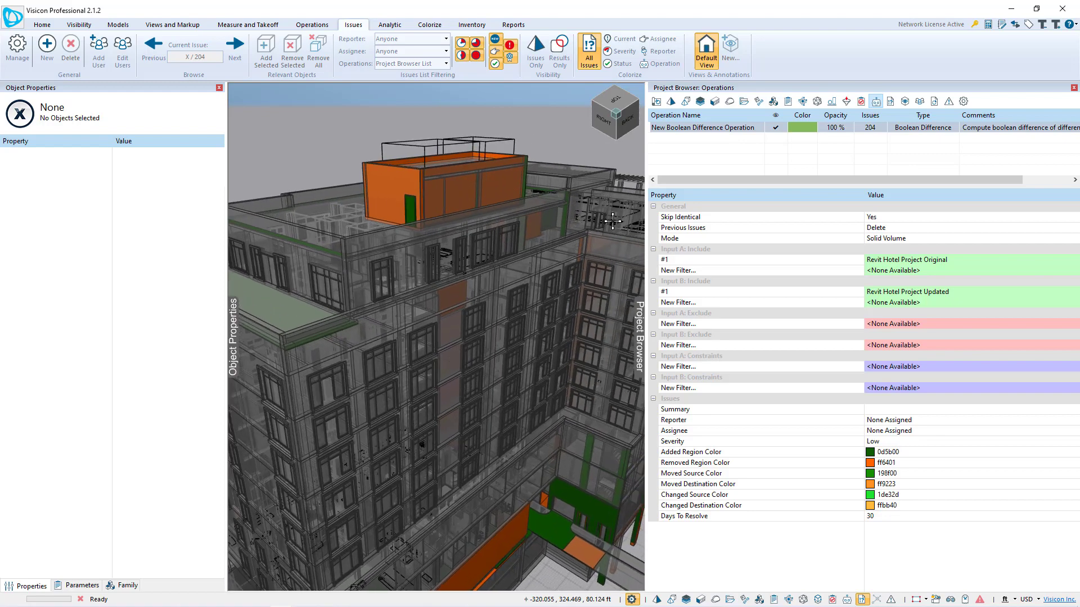
Step: Create a filter named 'Slabs only' that includes only the Floor Systems categories
click(845, 101)
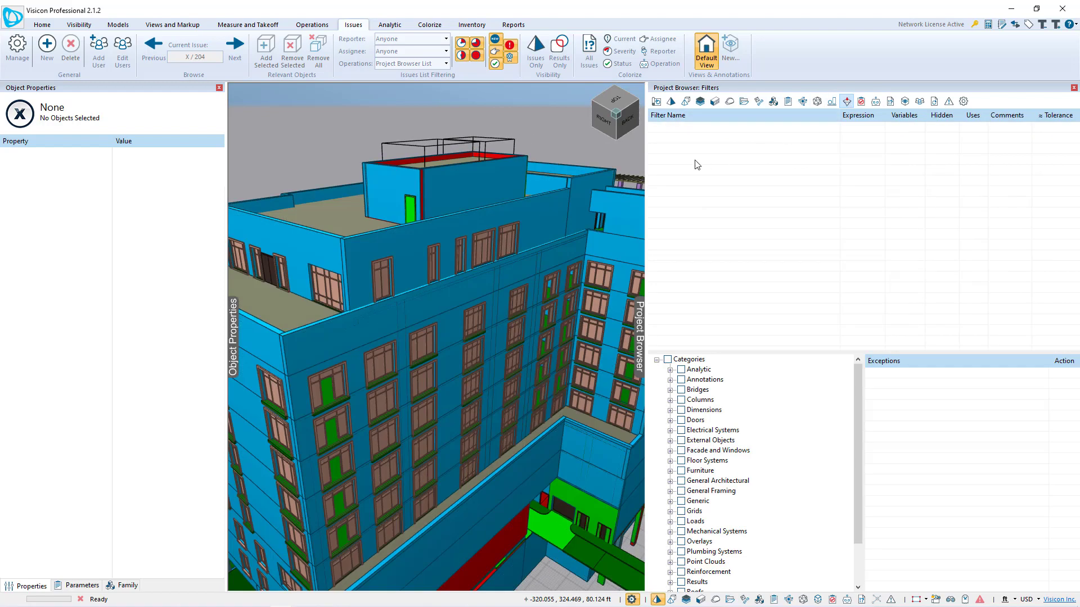
right_click(696, 164)
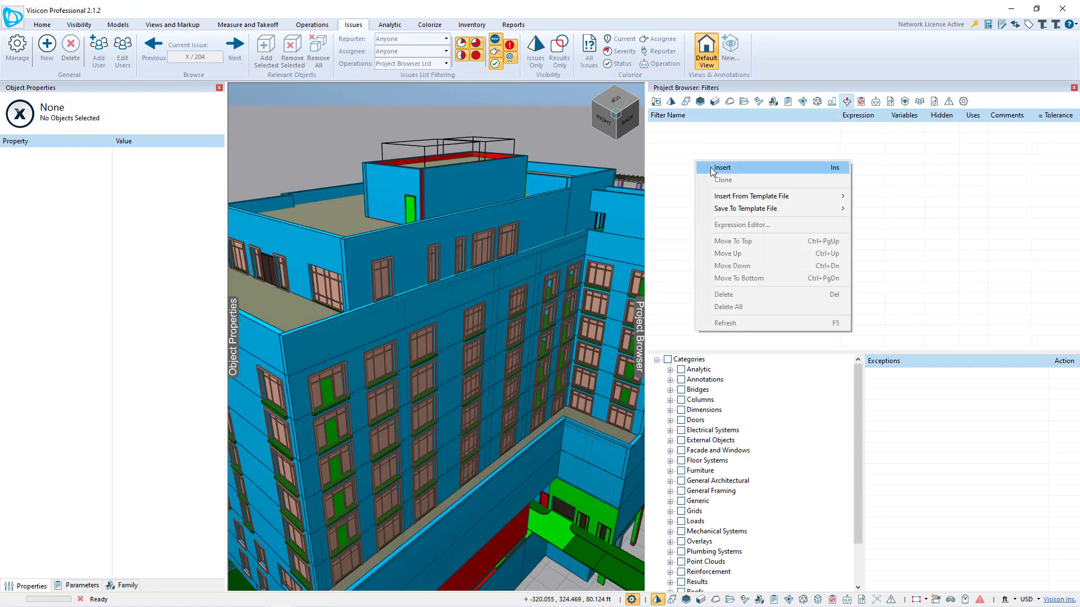
click(712, 171)
click(708, 127)
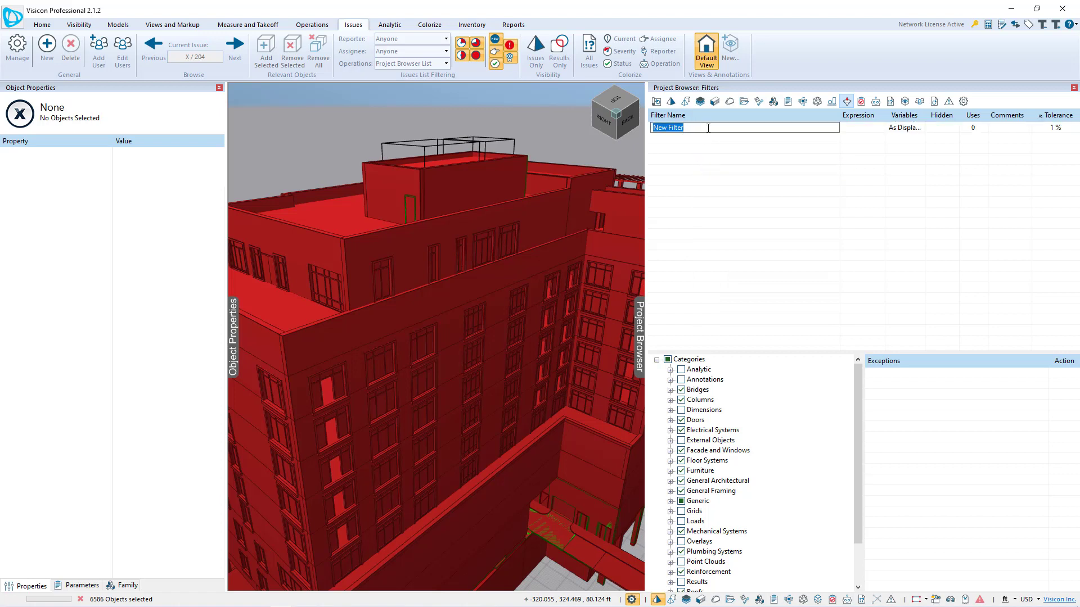
text(Slabs o)
text(nly)
key(Return)
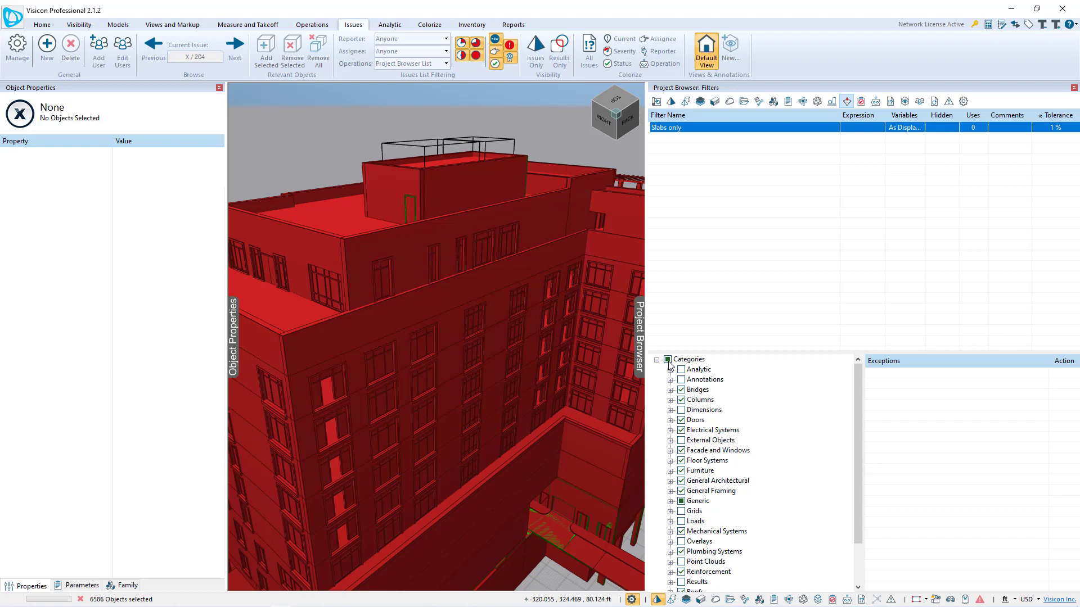
click(667, 360)
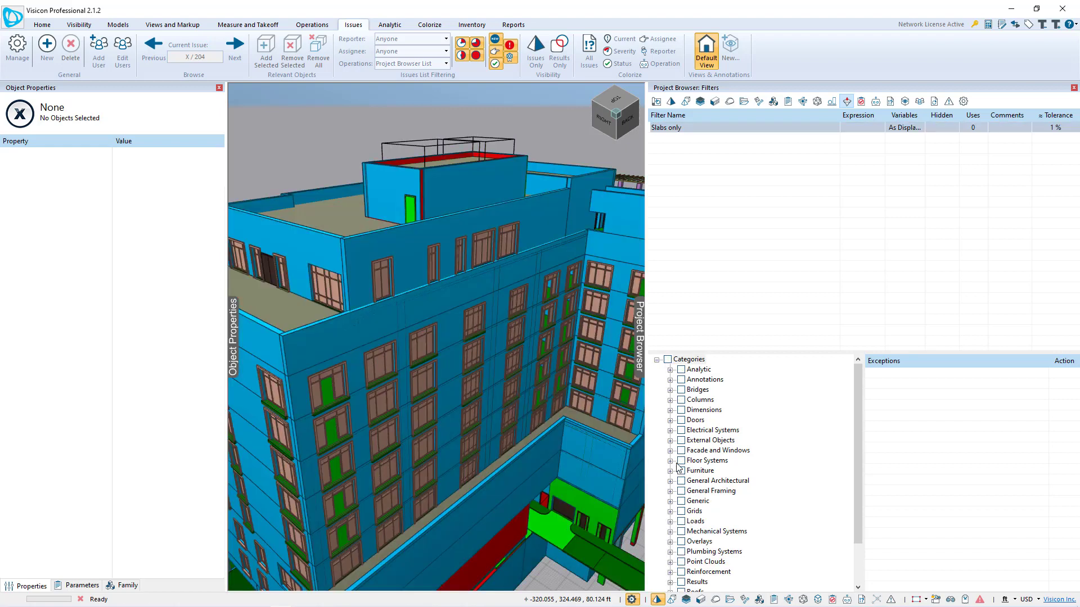
click(670, 461)
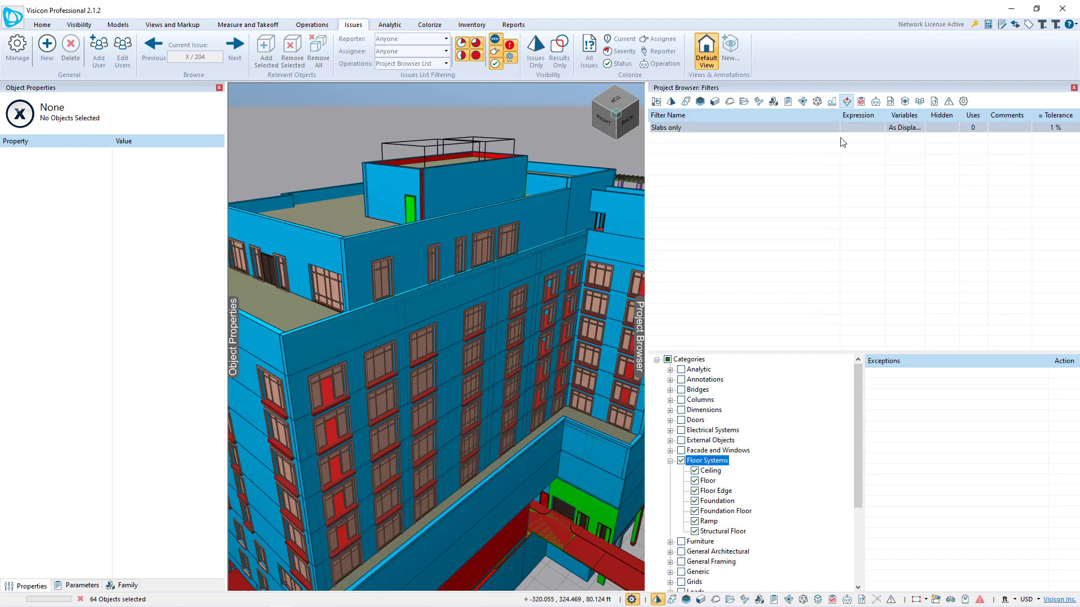
Step: Clone the Boolean Difference operation and name the copy 'Slabs only'
click(875, 101)
right_click(731, 130)
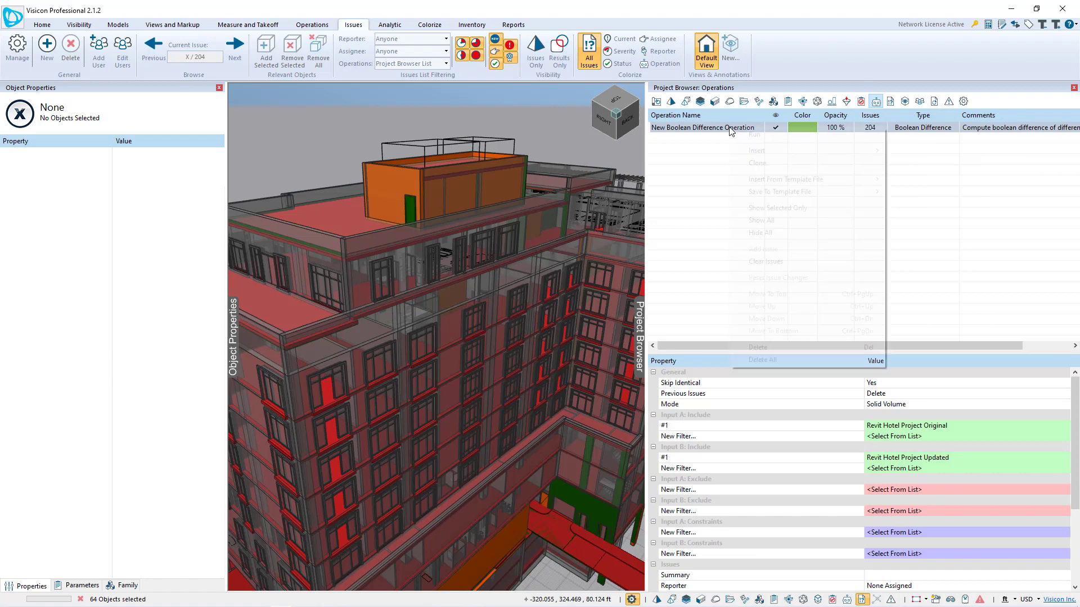
click(759, 164)
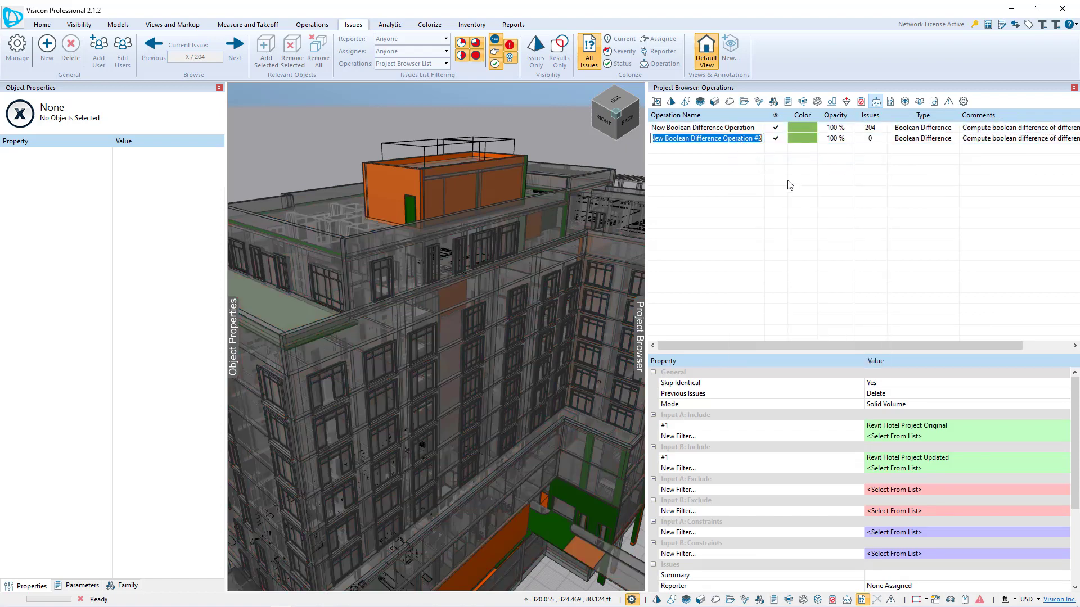
text(Slabs only)
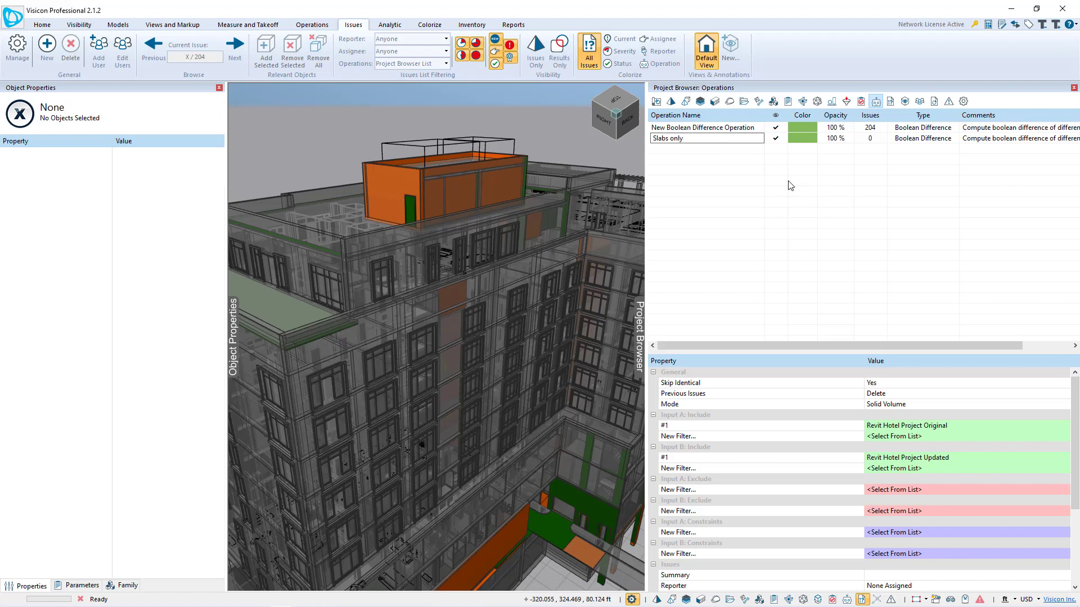
key(Return)
Step: Hide the original operation's results and constrain Inputs A and B to the Slabs only filter
click(775, 127)
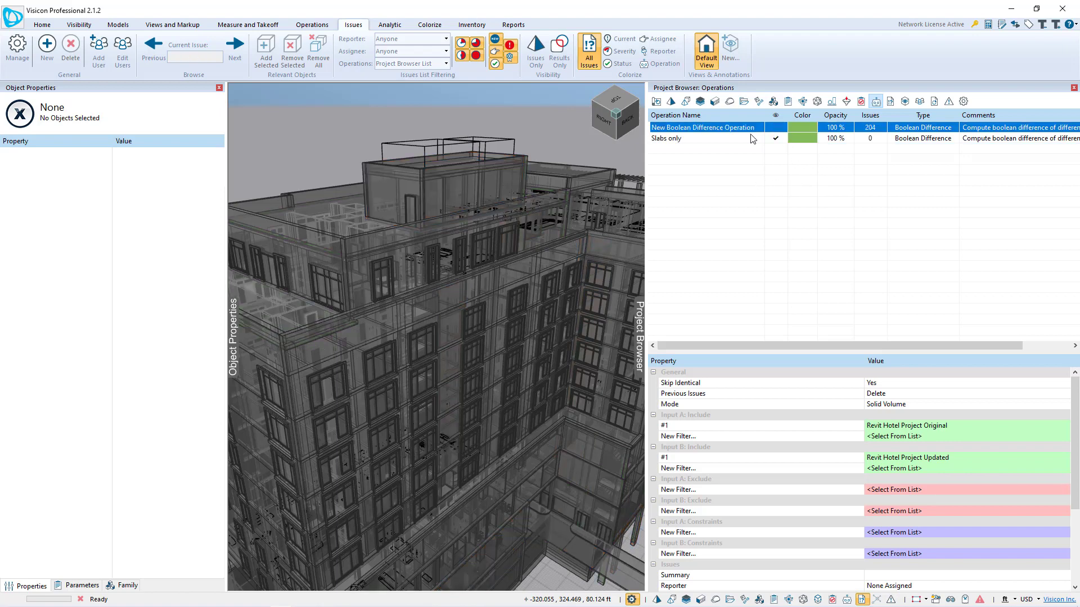
drag(920, 353, 915, 208)
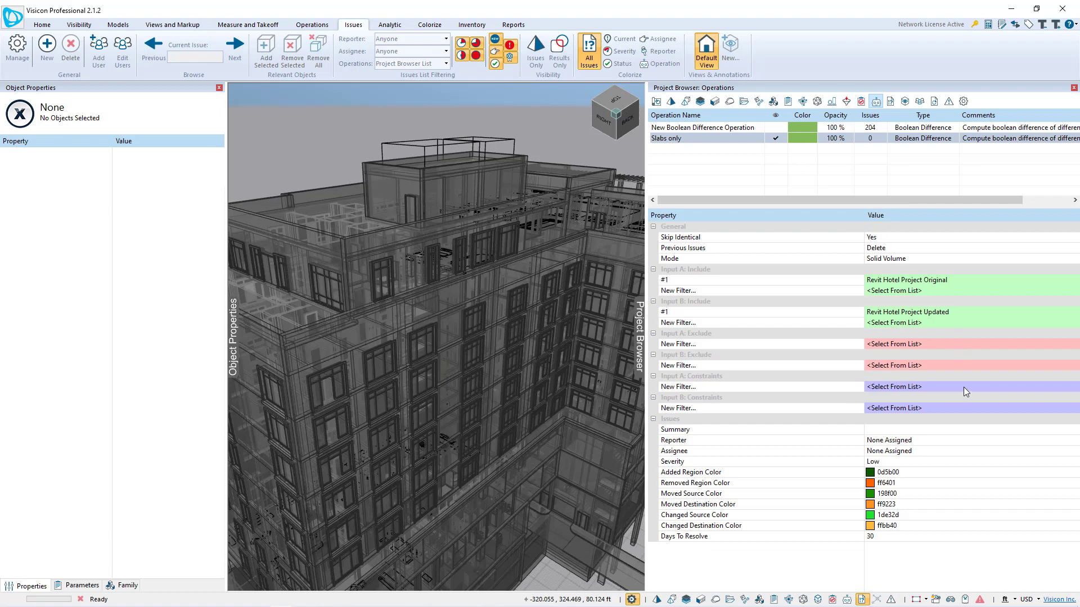
click(965, 388)
click(1075, 388)
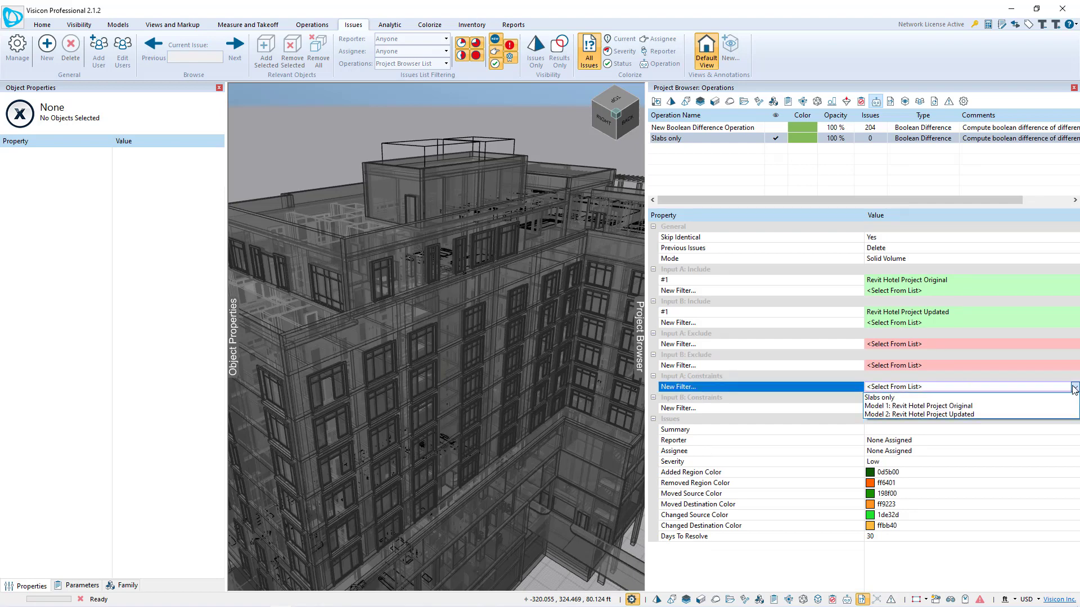
click(968, 395)
click(1077, 420)
click(1076, 420)
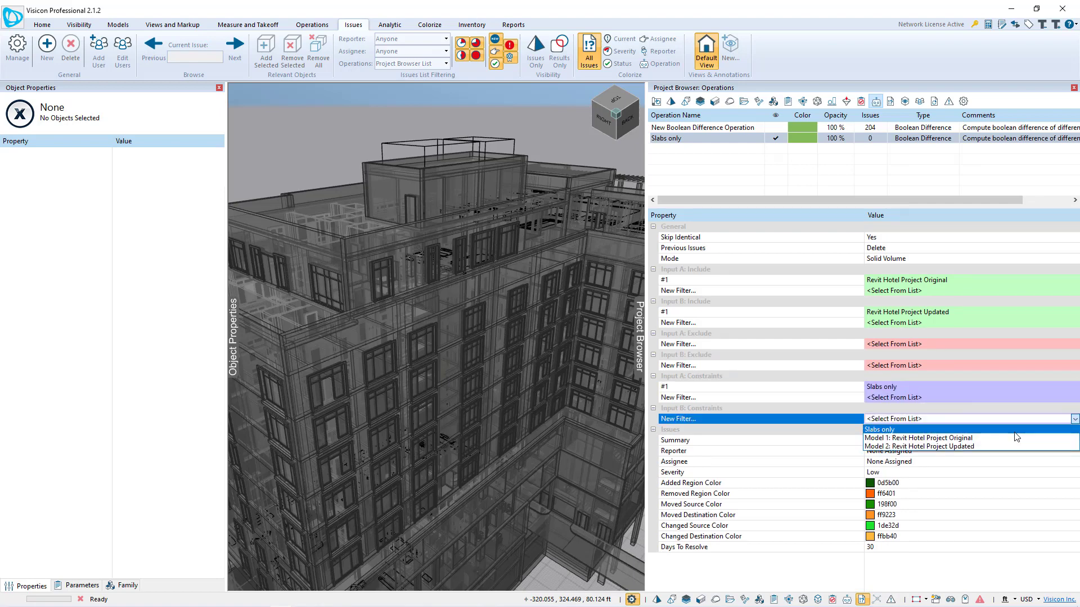
click(1008, 430)
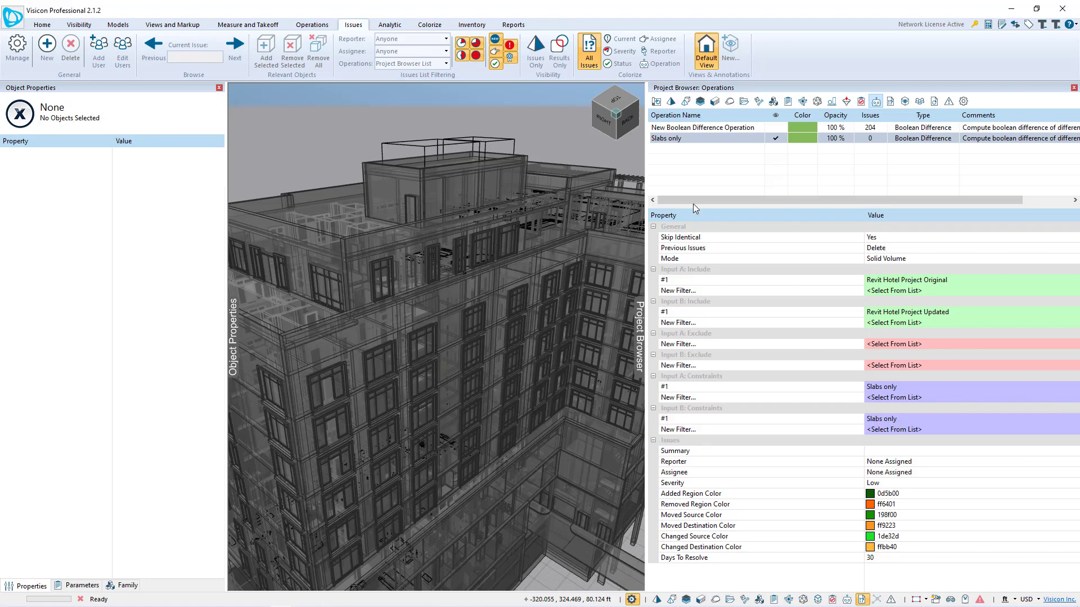
Step: Run the Slabs only operation and close its 27-issue results summary
right_click(707, 140)
click(719, 146)
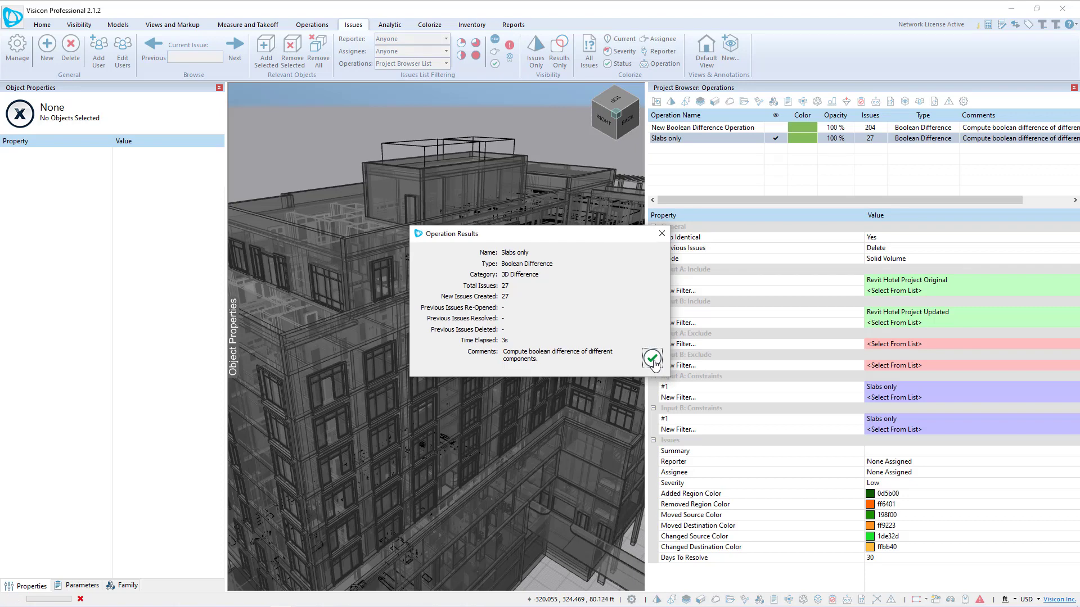
click(652, 360)
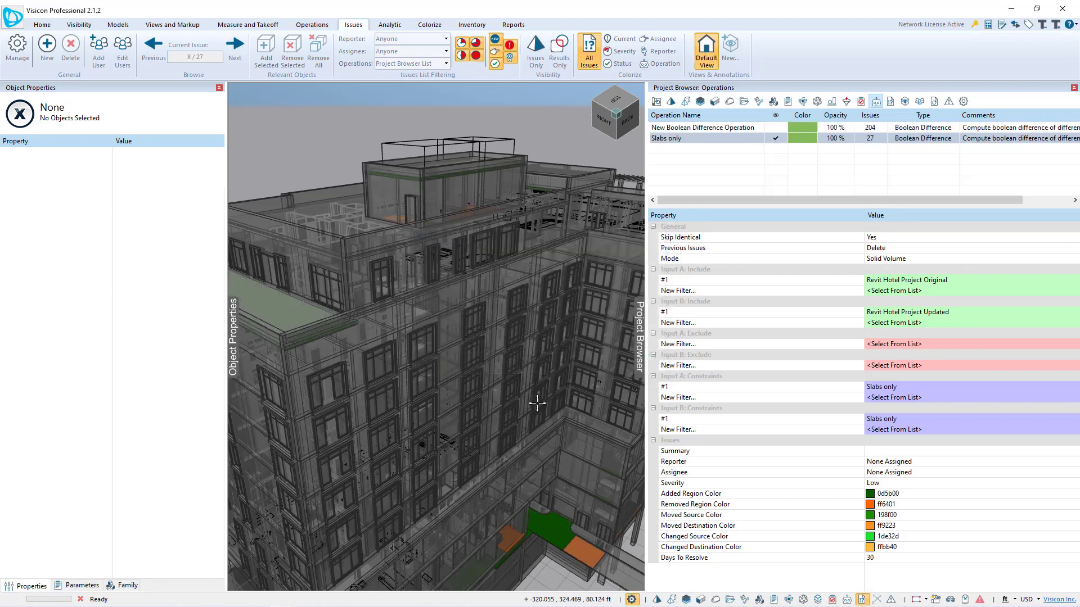
Step: Hide all component categories except floors, turn on Results, and orbit to inspect a slab
click(79, 25)
click(348, 50)
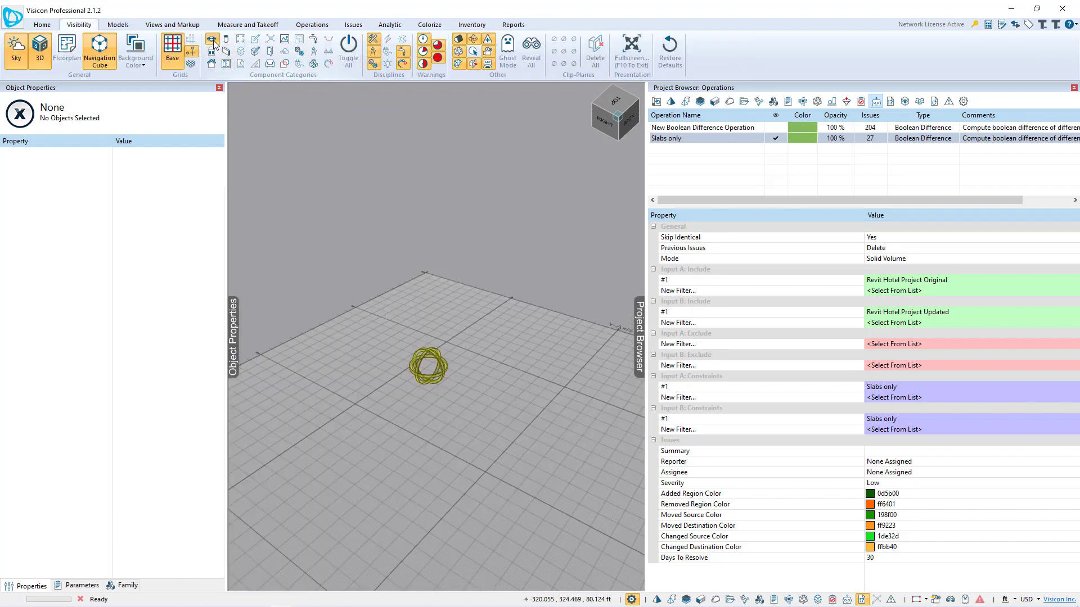
click(211, 39)
click(285, 64)
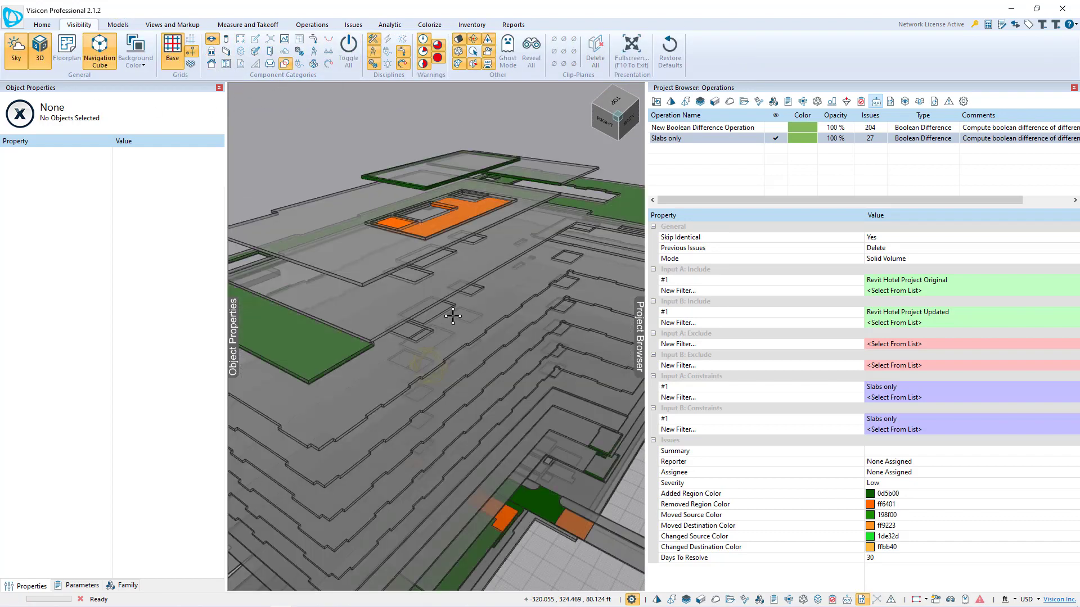
mouse_move(442, 169)
mouse_down()
mouse_move(491, 307)
mouse_move(539, 326)
mouse_move(479, 311)
mouse_up()
click(490, 308)
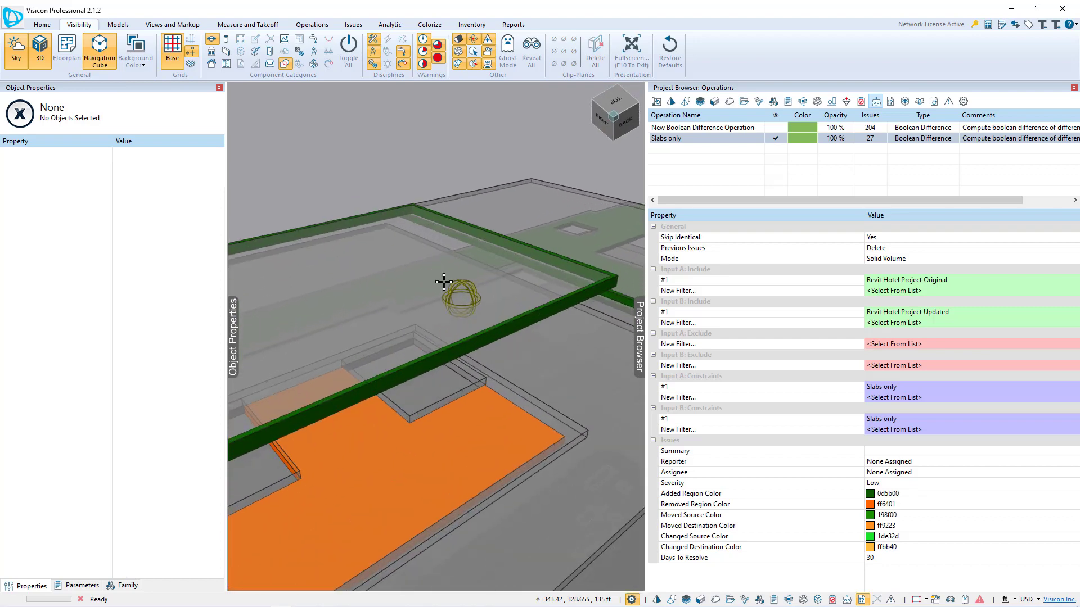
scroll(478, 312, down, 5)
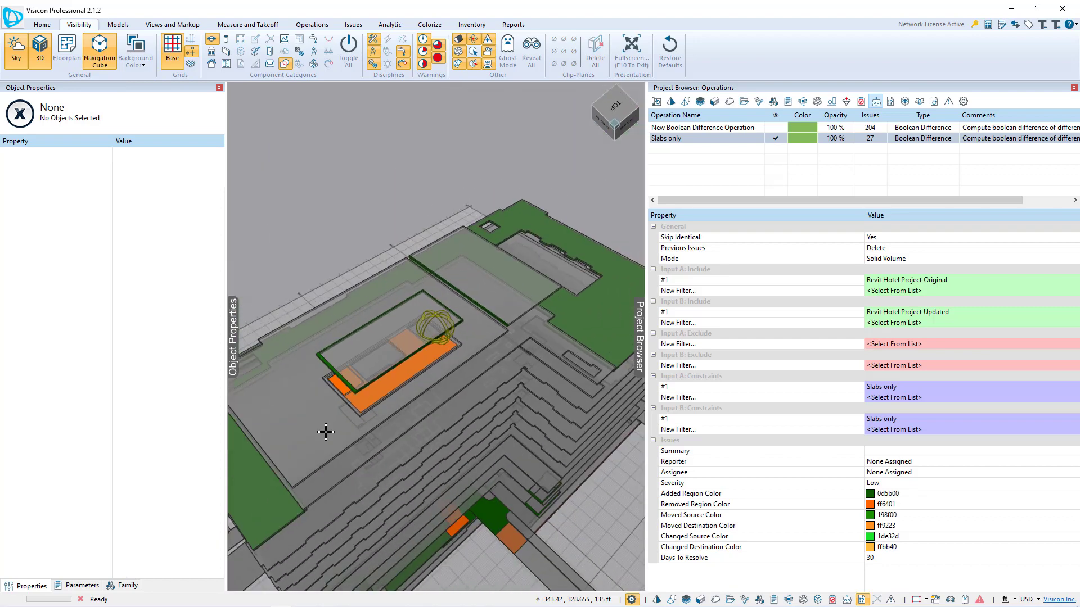
Step: Orbit around the stacked hotel floor slabs and pan toward an orange removed-region slab edge
drag(434, 313, 391, 445)
scroll(391, 445, up, 3)
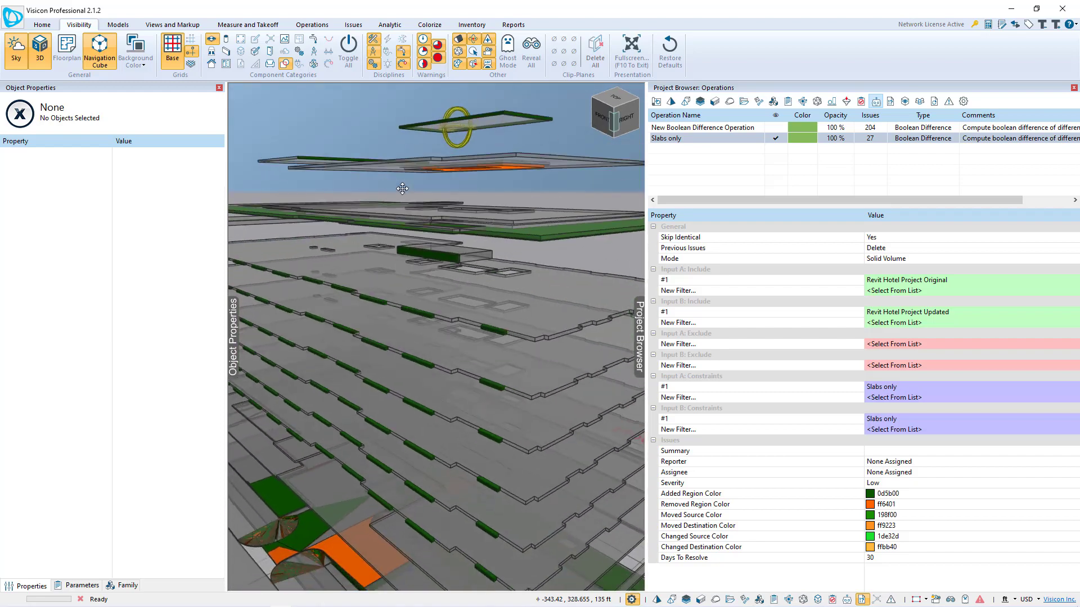
scroll(411, 452, up, 2)
scroll(411, 453, up, 2)
scroll(410, 453, up, 2)
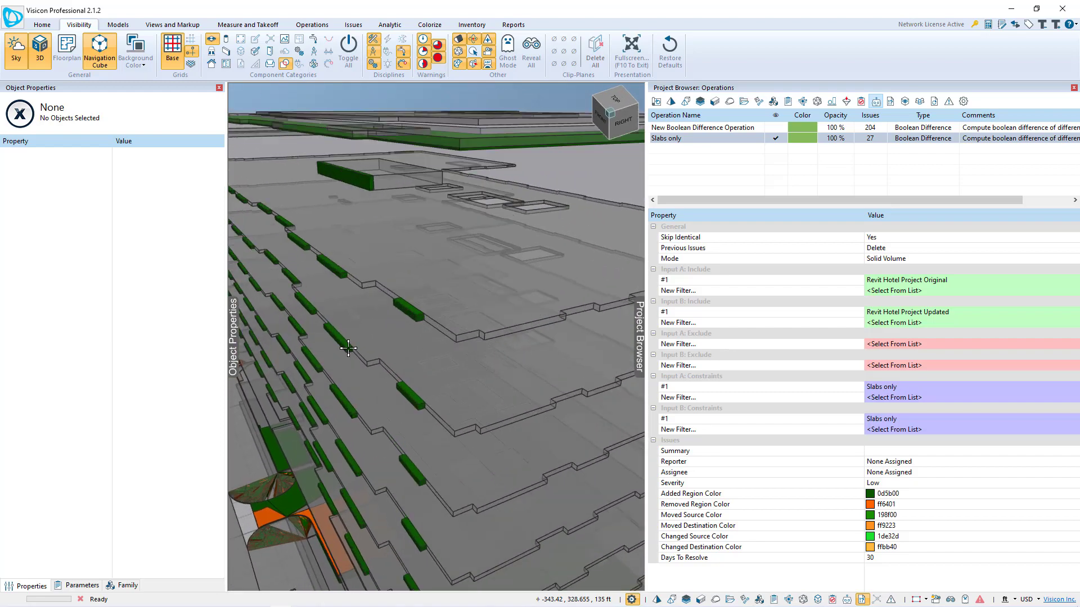
drag(386, 397, 611, 372)
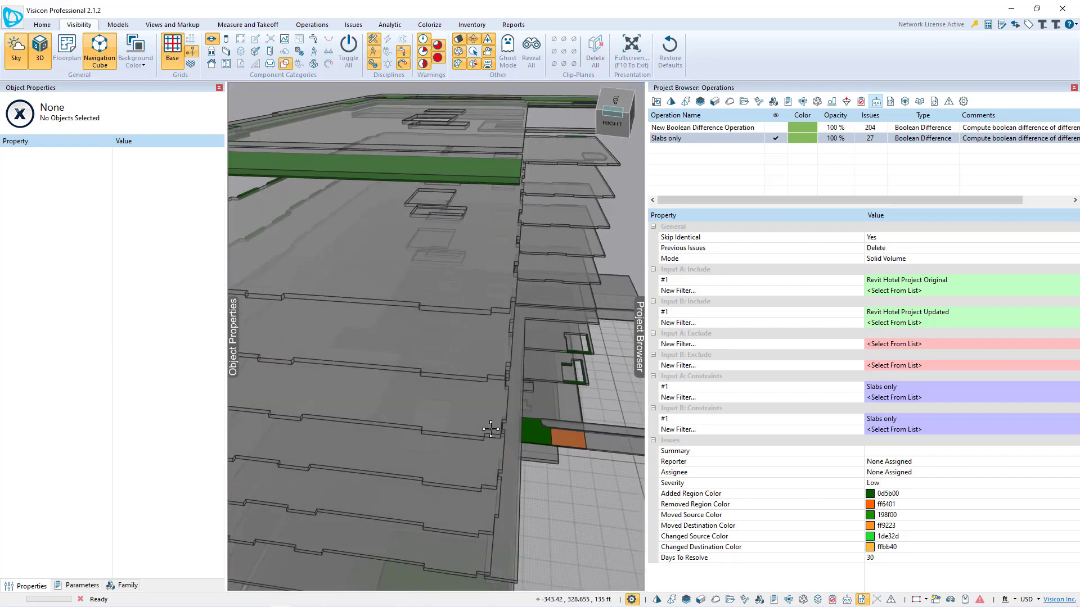
scroll(612, 372, up, 3)
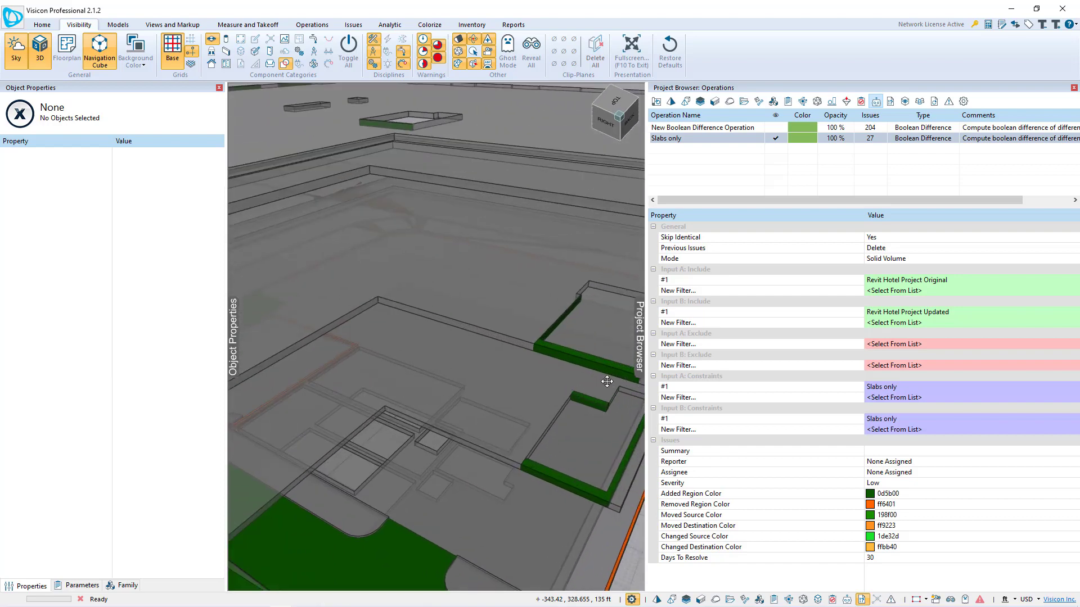
scroll(602, 378, up, 2)
scroll(494, 333, down, 1)
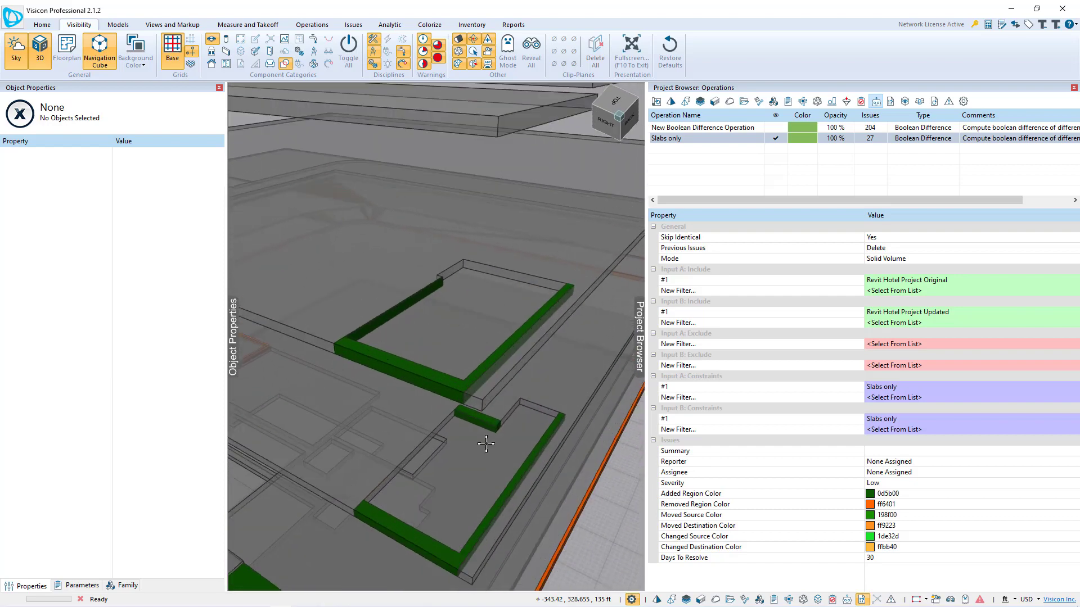
middle_drag(545, 434, 403, 407)
scroll(552, 345, up, 2)
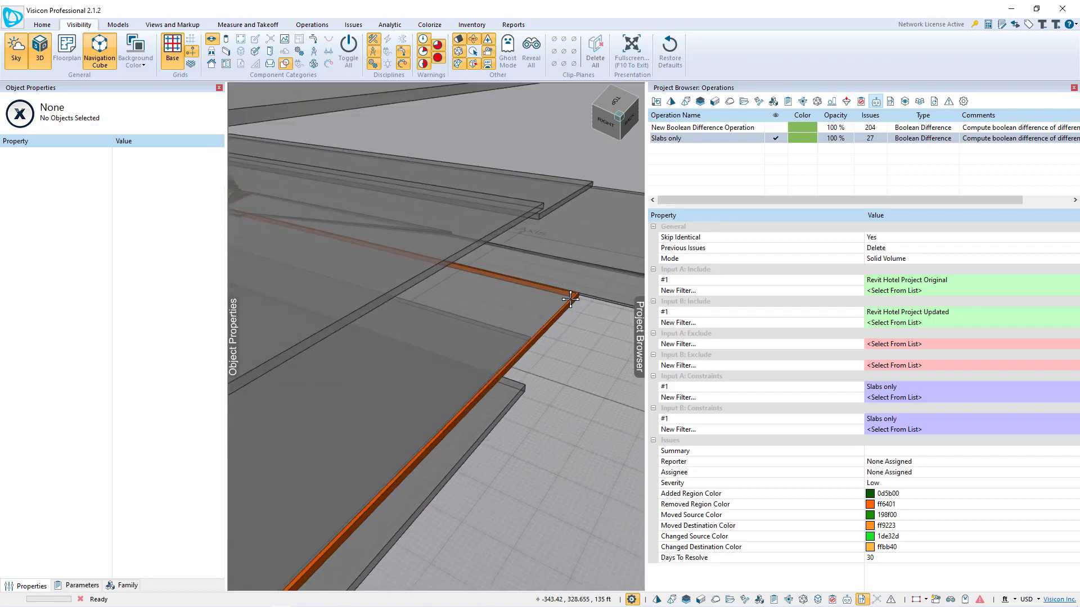
scroll(577, 288, up, 2)
scroll(577, 288, up, 2)
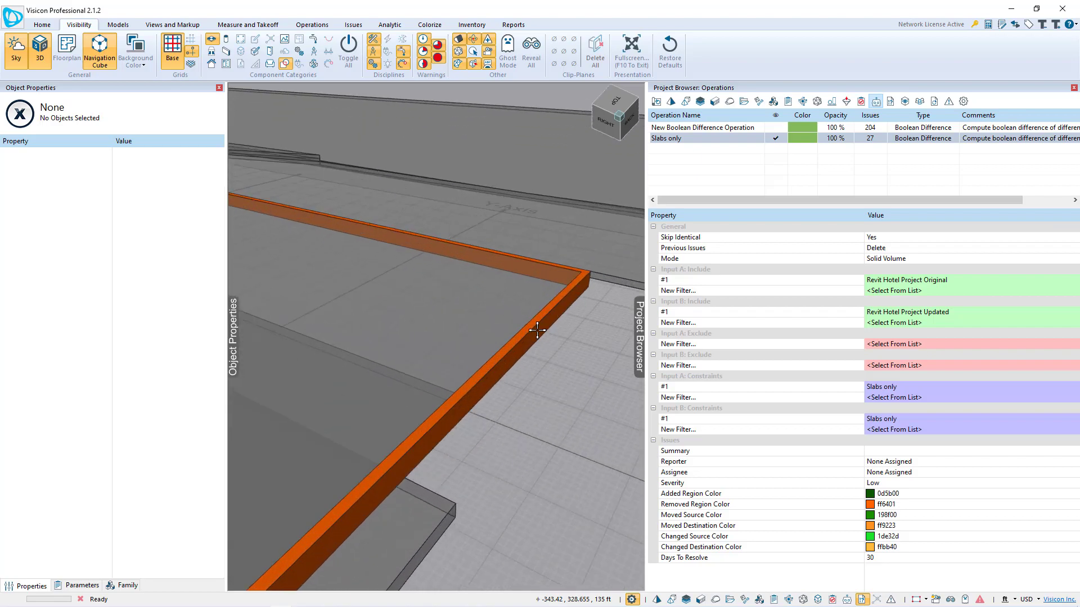